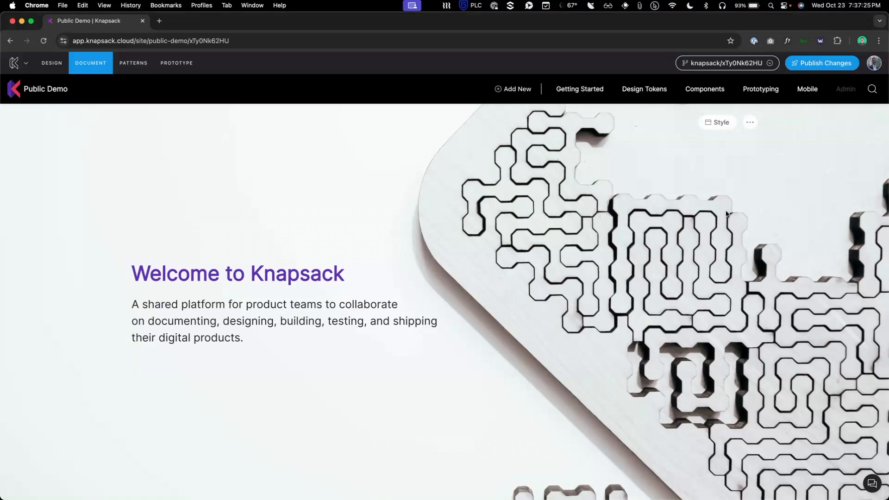
Step: Go to Components and open Message under Proposed Patterns, scrolling through its page
left_click(712, 91)
left_click(42, 219)
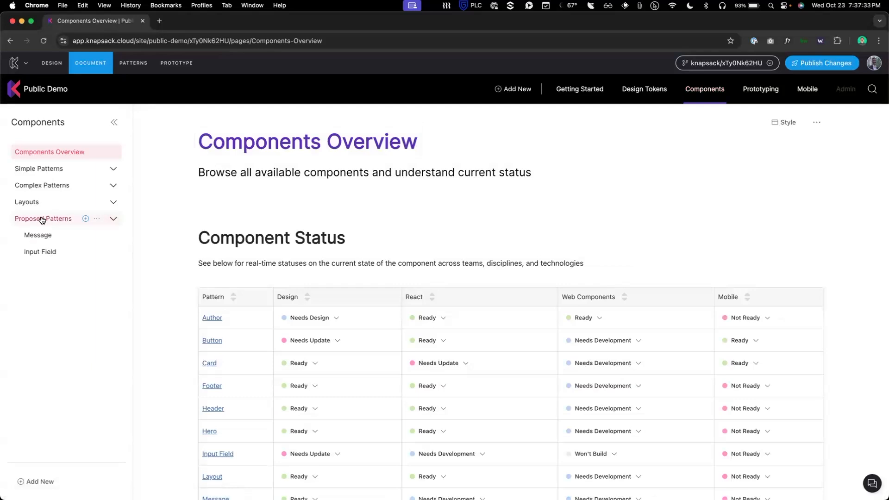
left_click(37, 234)
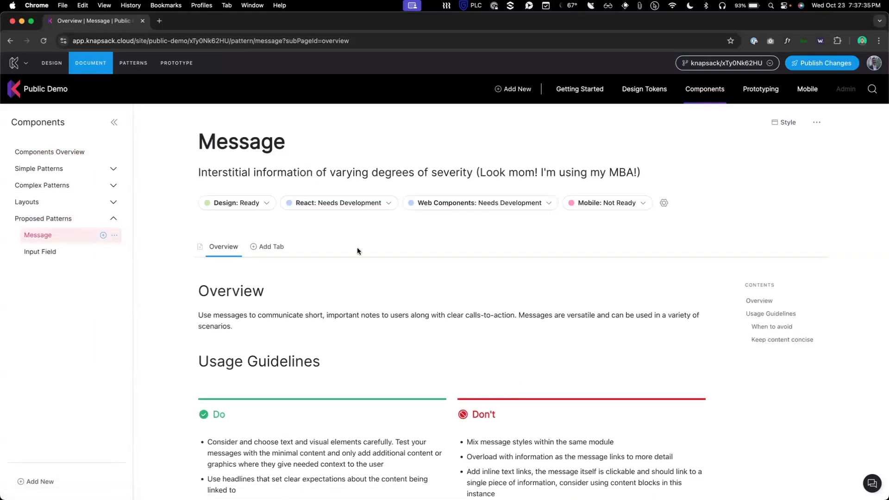
scroll(461, 315, "down", 4)
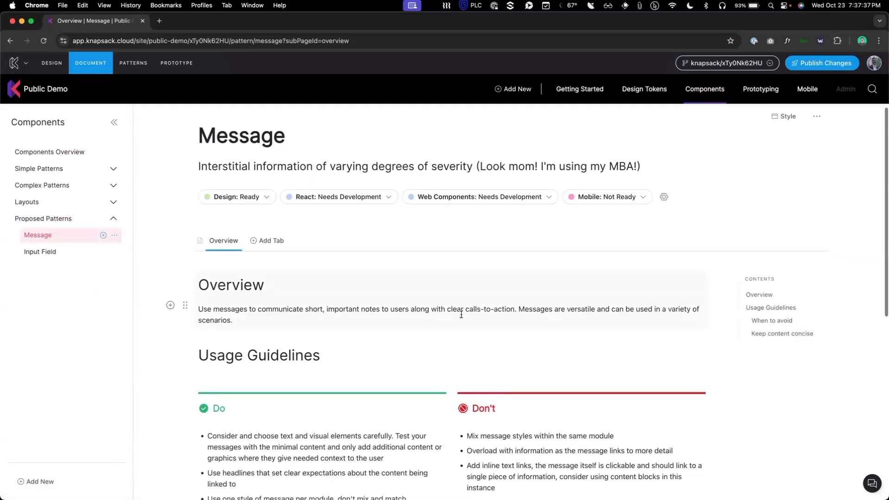
scroll(461, 315, "down", 1)
scroll(433, 212, "up", 3)
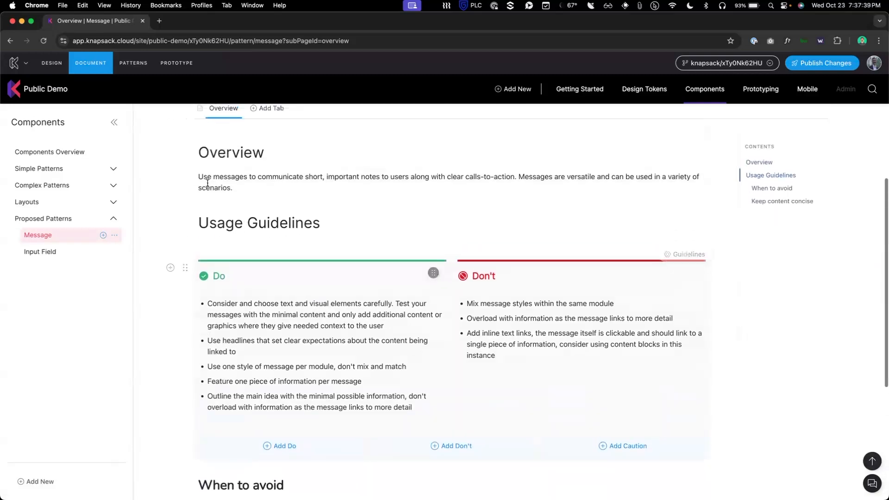
Step: Browse the list of addable blocks, then close it without adding one
left_click(171, 173)
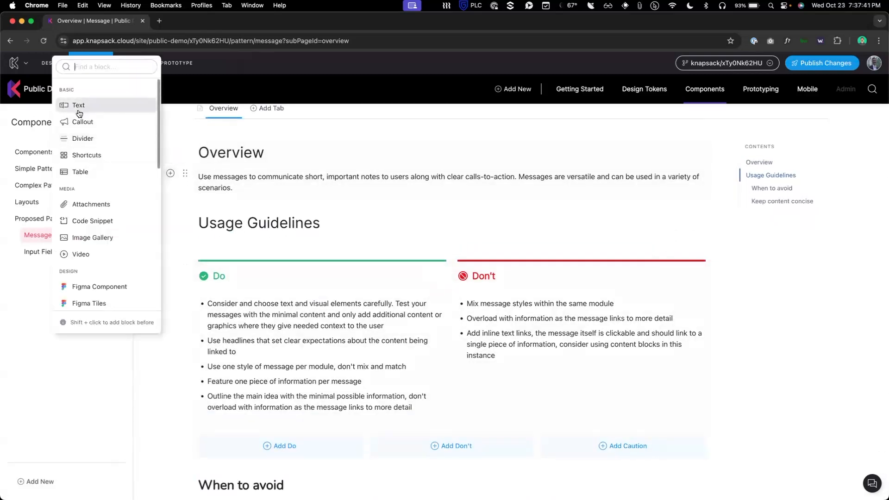
scroll(113, 258, "down", 4)
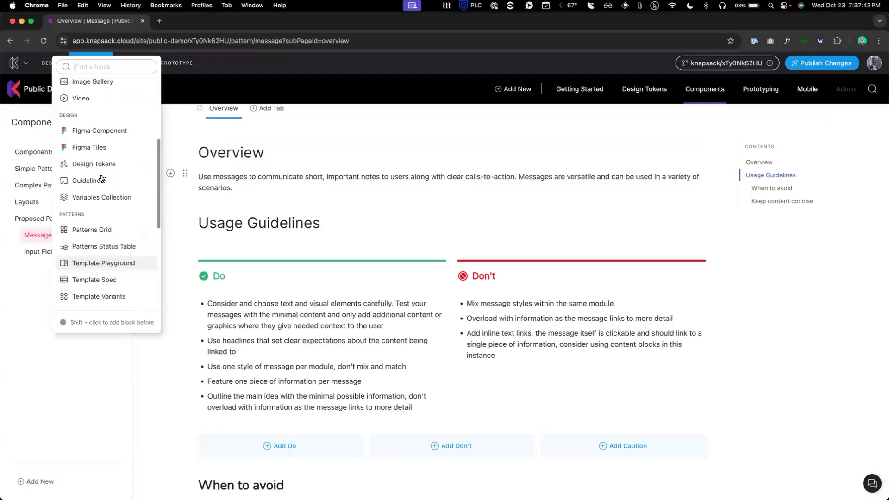
left_click(102, 180)
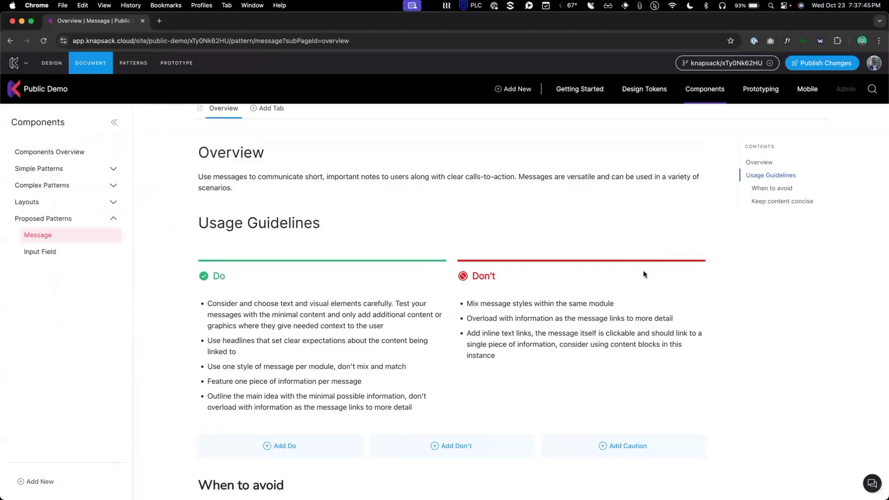
Step: Set the Guidelines tile images to Small, then remove the images entirely
left_click(681, 253)
left_click(654, 175)
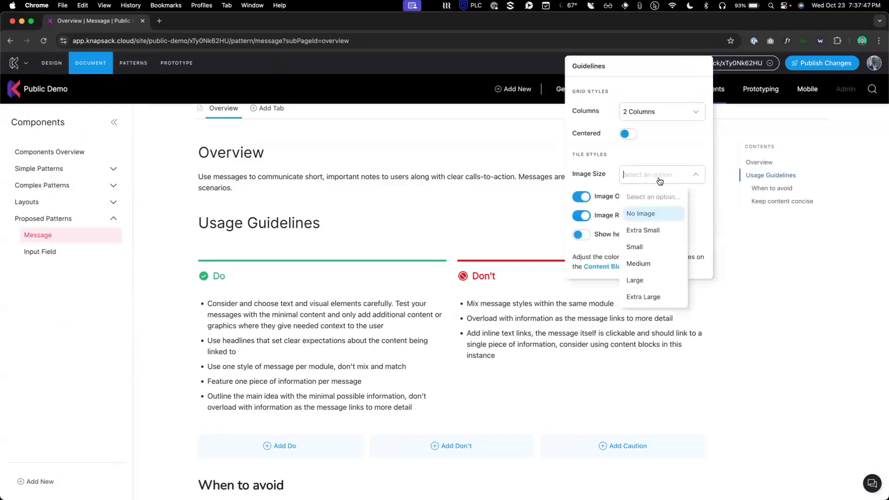
left_click(650, 250)
left_click(657, 177)
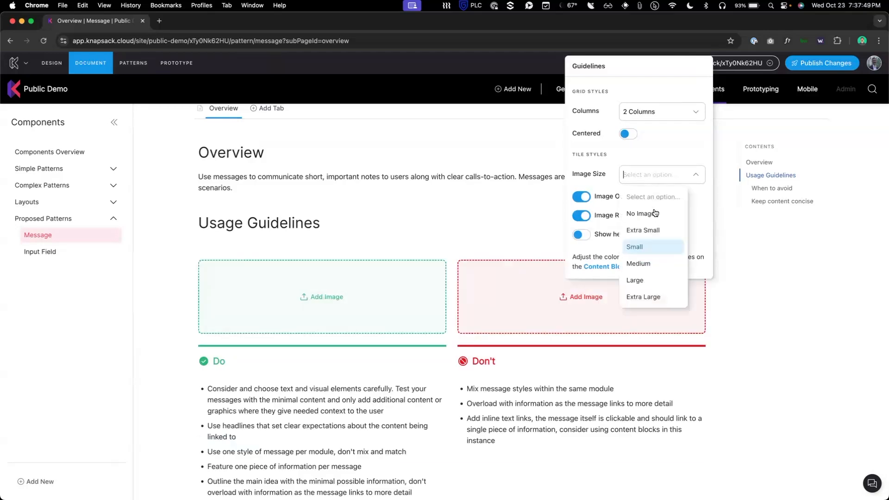
left_click(646, 215)
Step: Lay out the guidelines in 3 columns, revert to 2, and close the settings
left_click(658, 111)
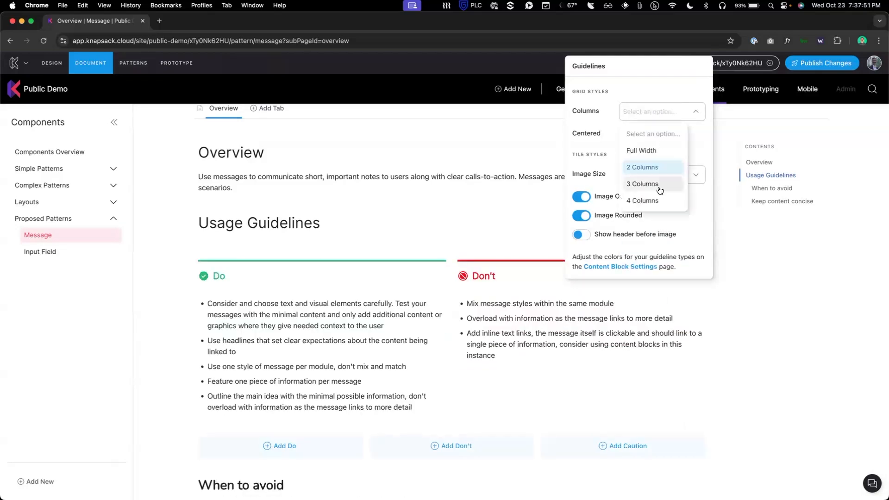
left_click(657, 185)
left_click(651, 116)
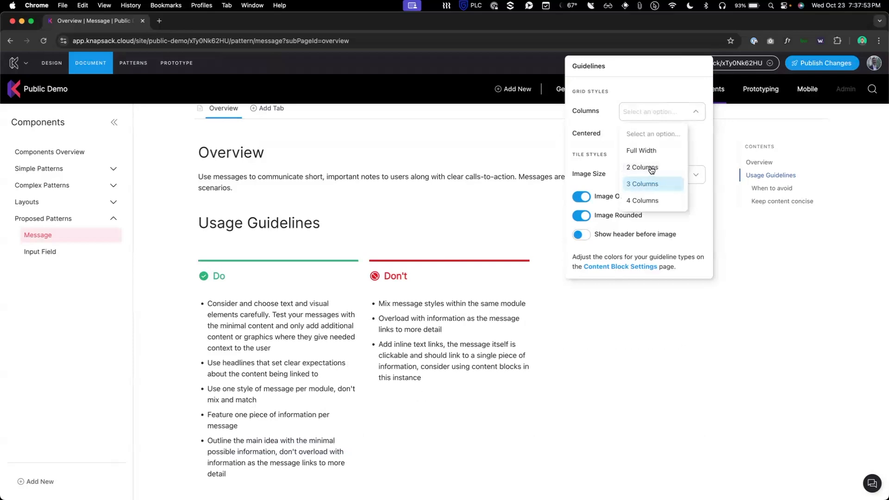
left_click(648, 167)
left_click(796, 282)
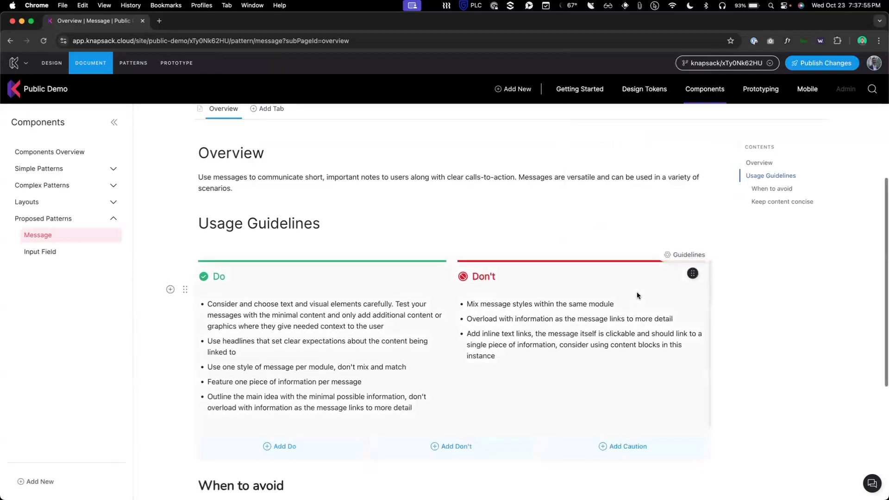
scroll(614, 214, "up", 2)
scroll(614, 214, "up", 1)
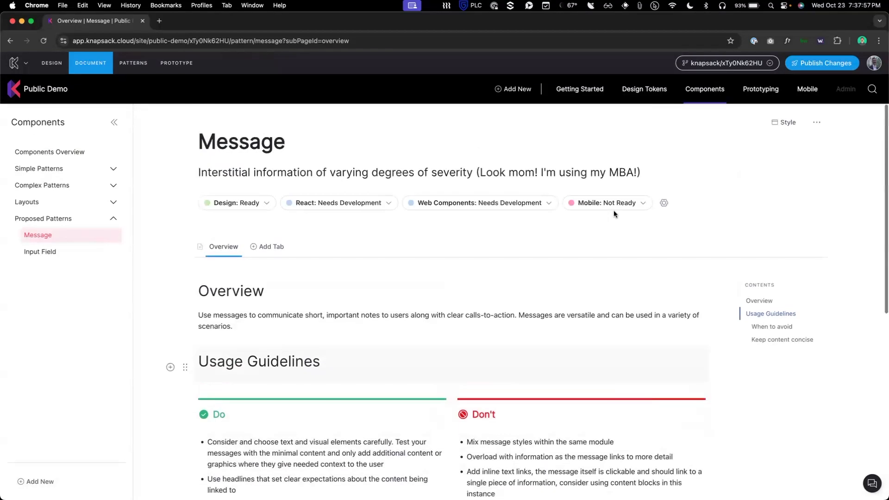
left_click(278, 247)
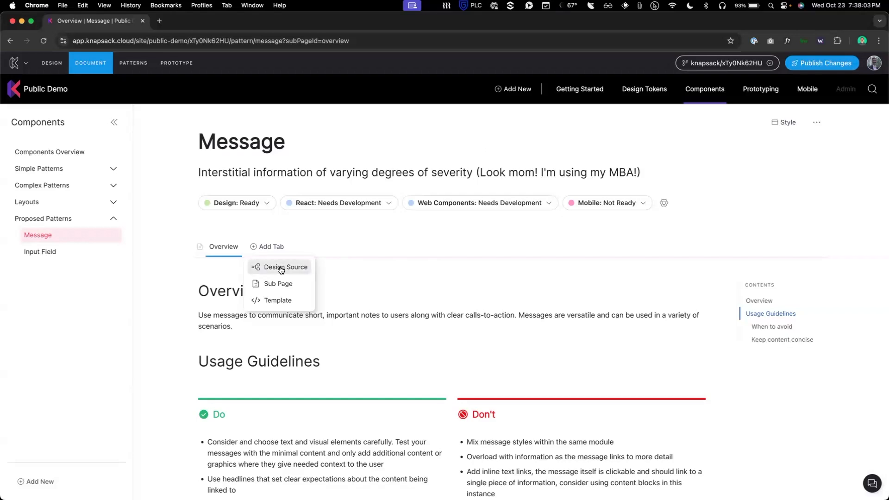
left_click(366, 241)
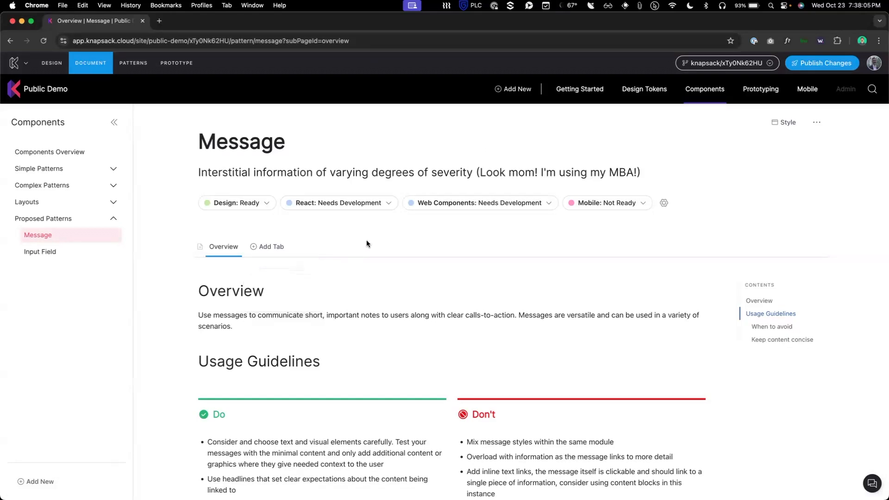
key("super+Tab")
key("super+Tab")
key("super+Tab")
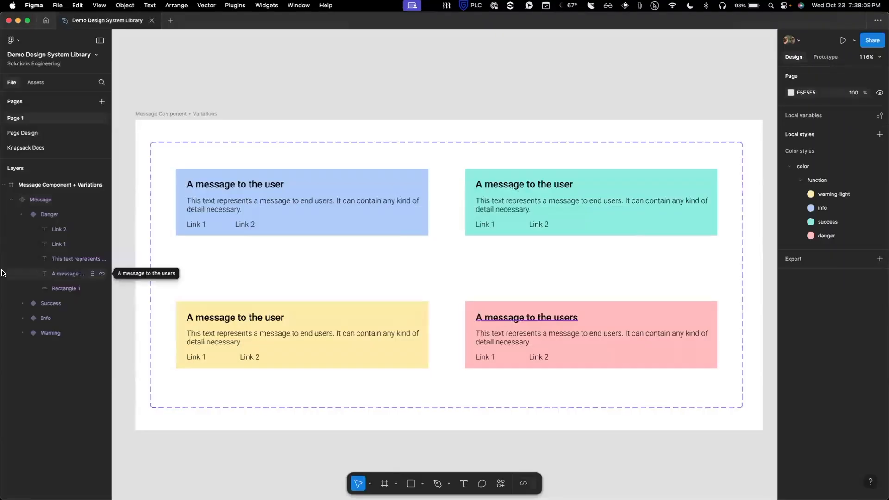
left_click(43, 200)
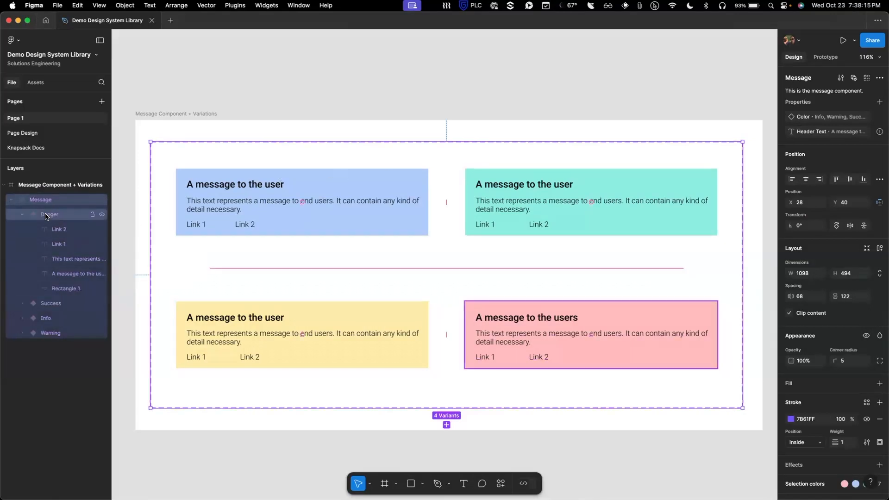
left_click(866, 116)
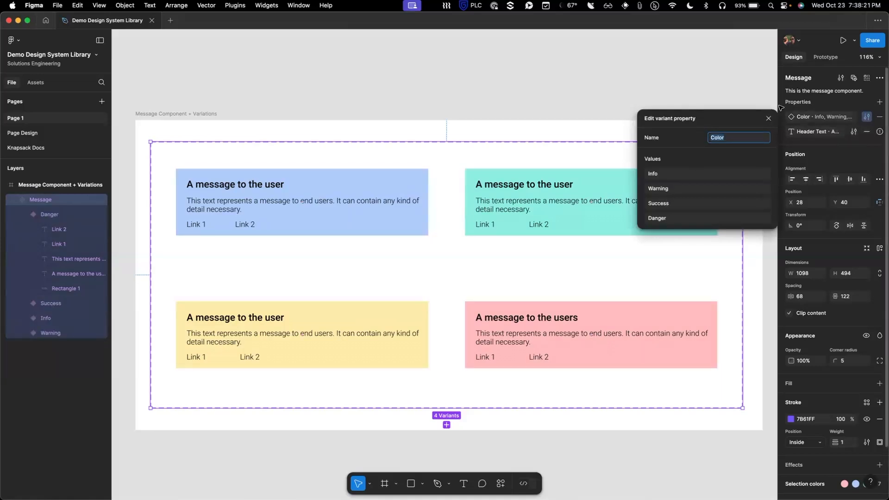
left_click(569, 77)
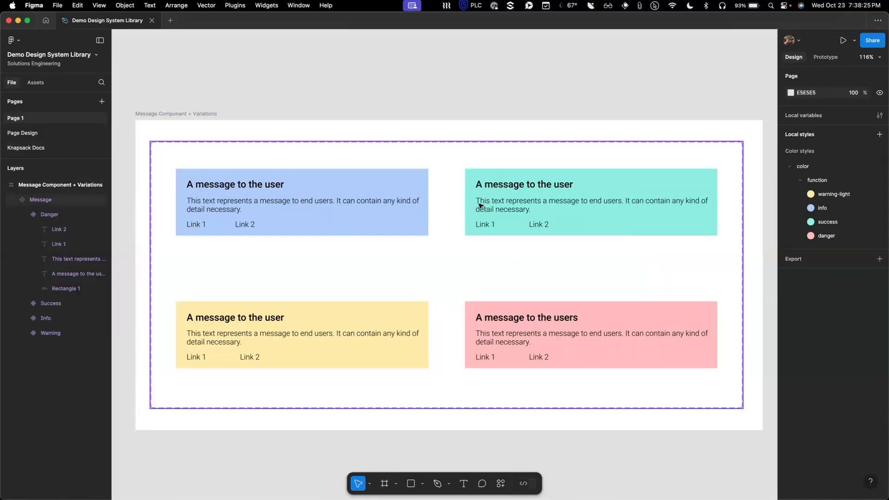
key("super+Tab")
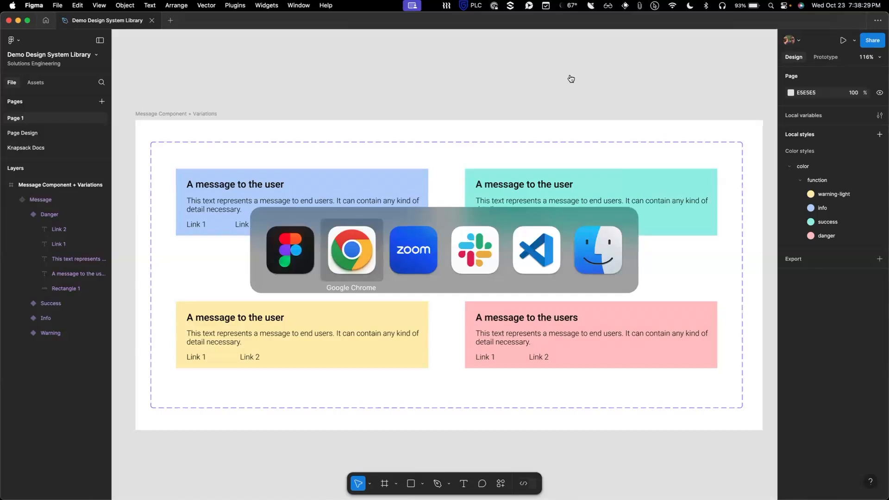
key("super+Tab")
key("super+Tab")
key("super+Tab")
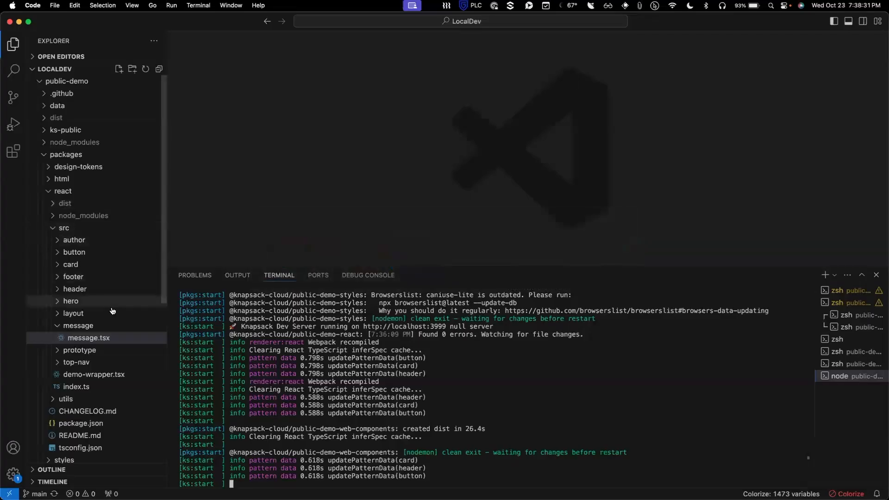
Step: Open message.tsx, button.tsx and card.tsx to compare props, then return to message.tsx
left_click(85, 338)
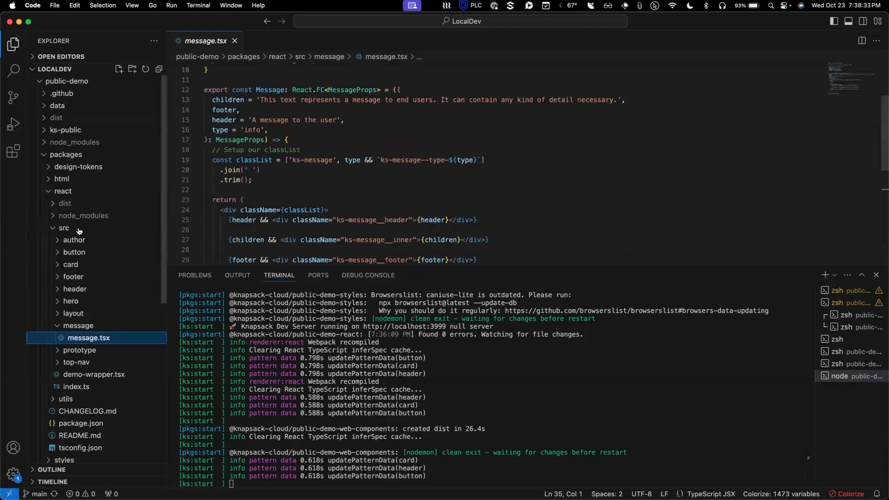
left_click(59, 253)
left_click(85, 265)
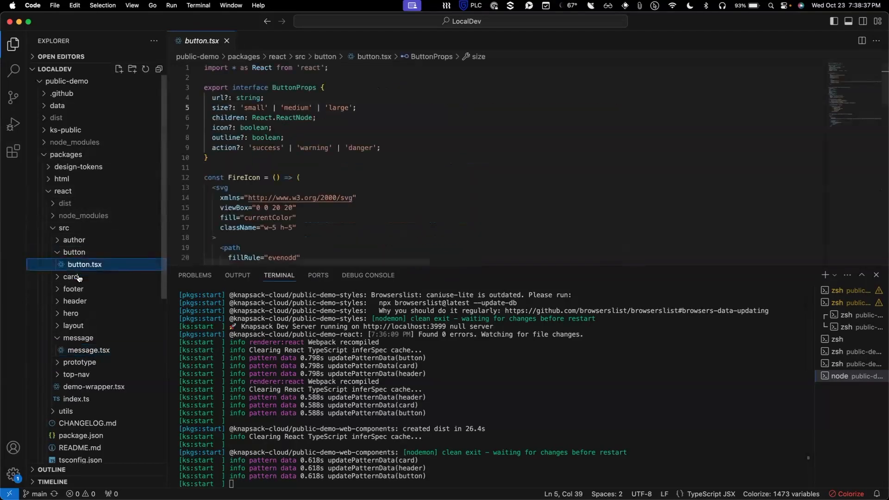
left_click(77, 277)
left_click(80, 289)
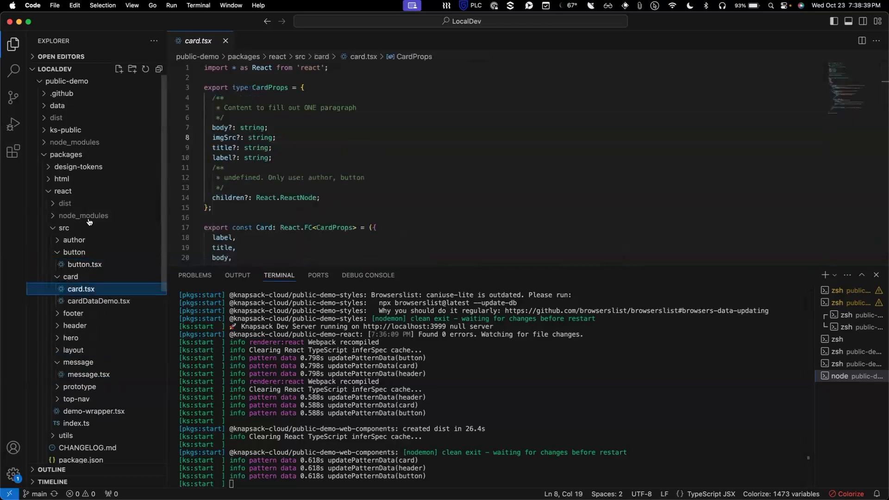
left_click(98, 375)
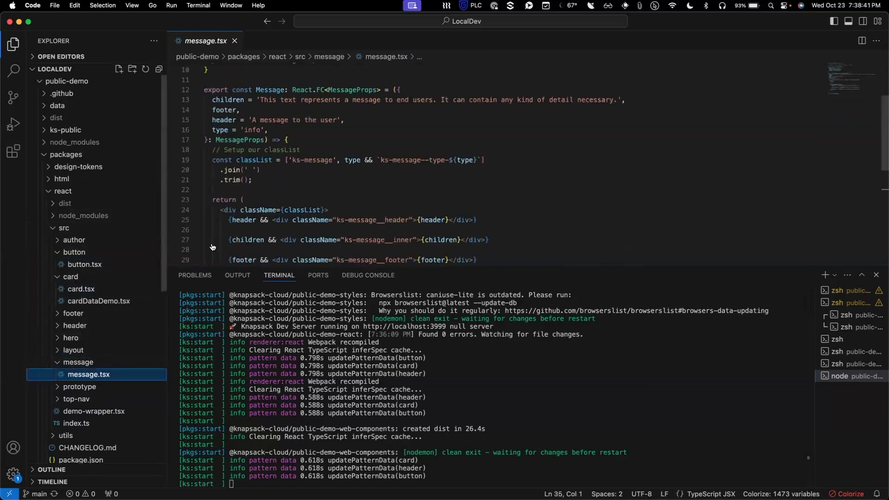
Step: Shrink the terminal so message.tsx gets more room, scroll to its top, and return to Figma
left_click_drag(345, 267, 339, 357)
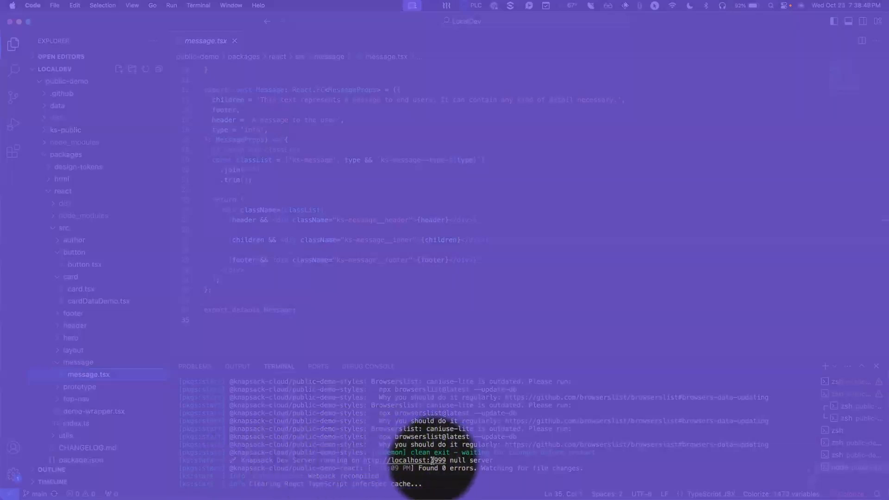
scroll(346, 332, "up", 3)
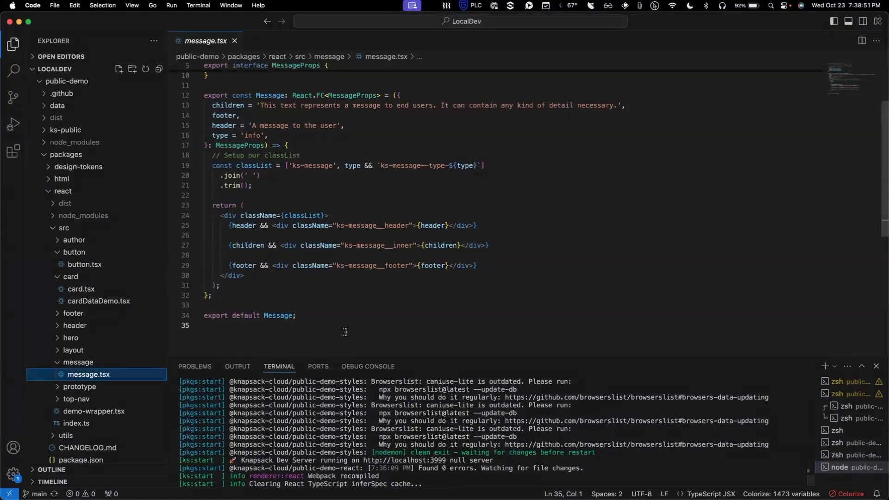
scroll(345, 331, "up", 2)
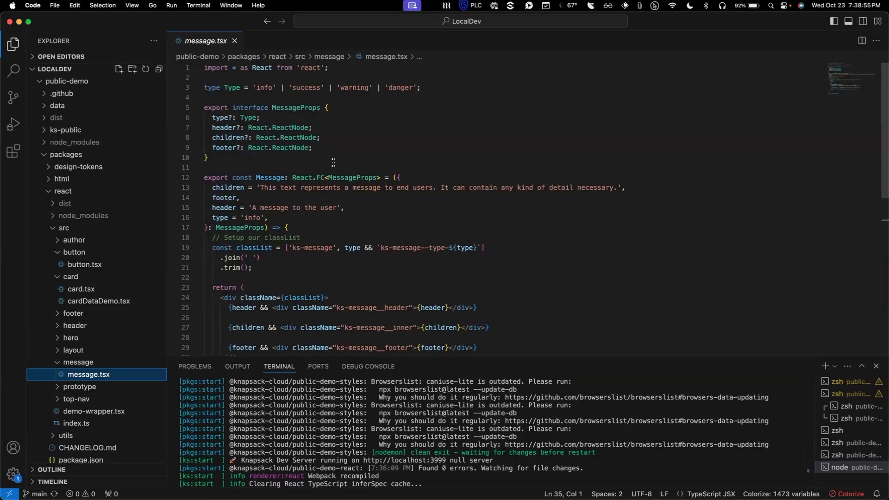
key("super+Tab")
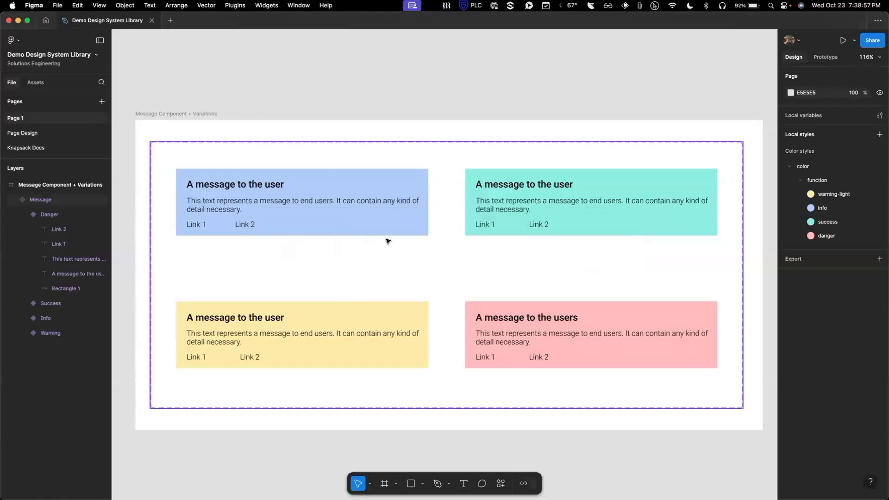
key("super+Tab")
key("super+Tab")
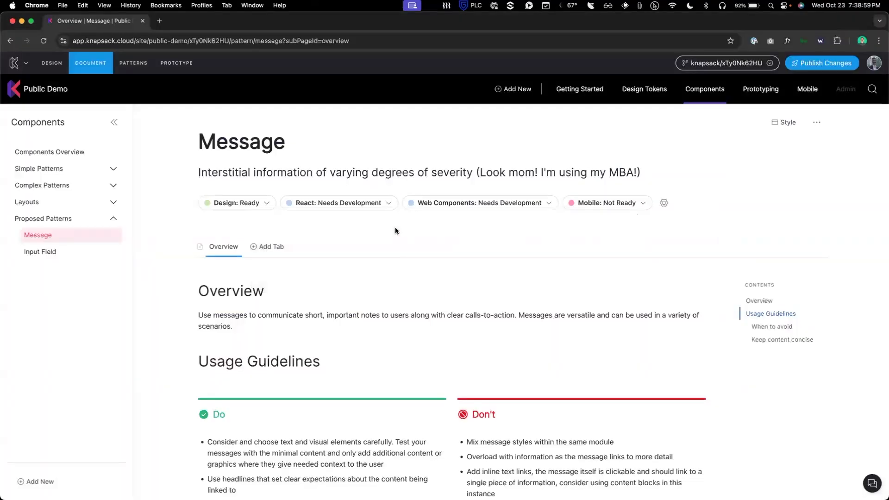
left_click(264, 247)
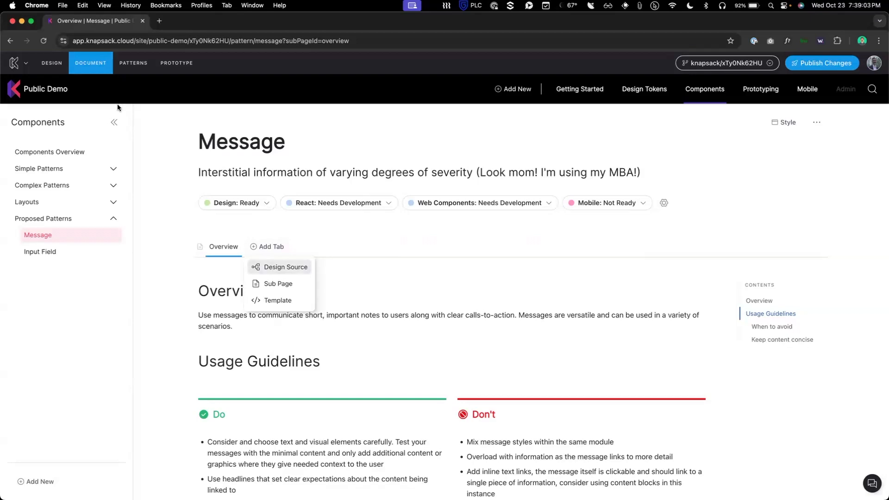
left_click(58, 63)
left_click(99, 86)
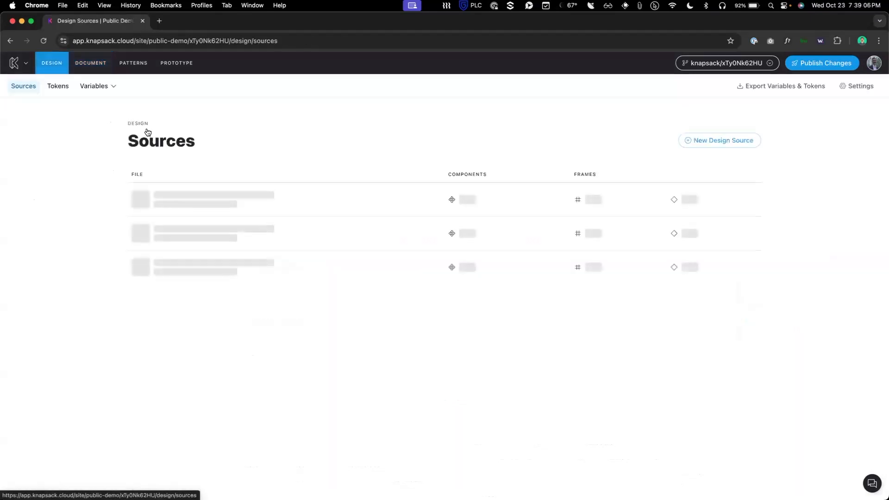
left_click(727, 143)
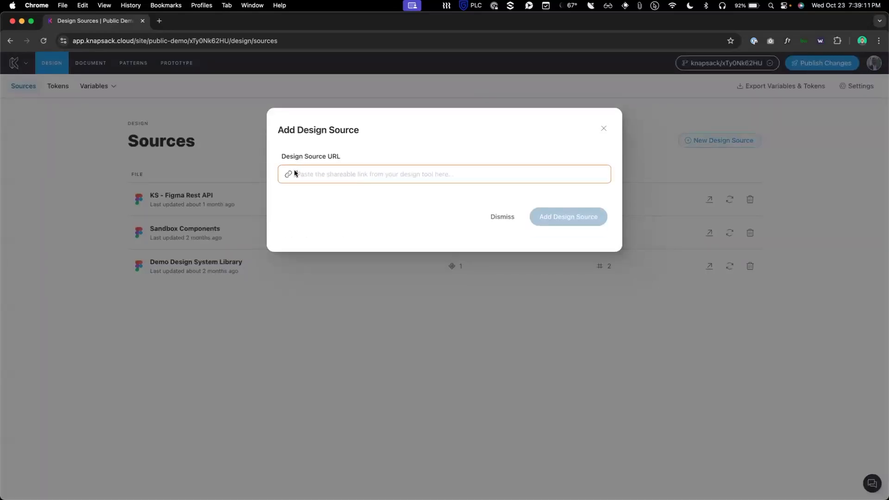
left_click(604, 131)
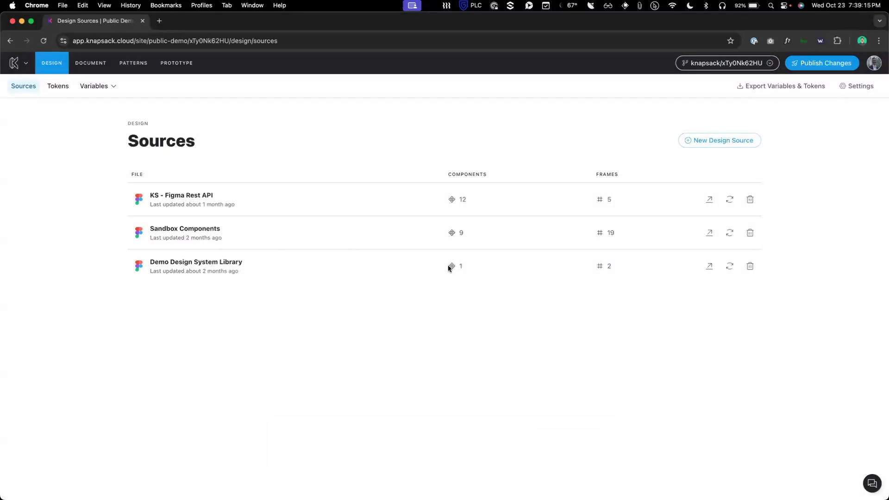
left_click(98, 67)
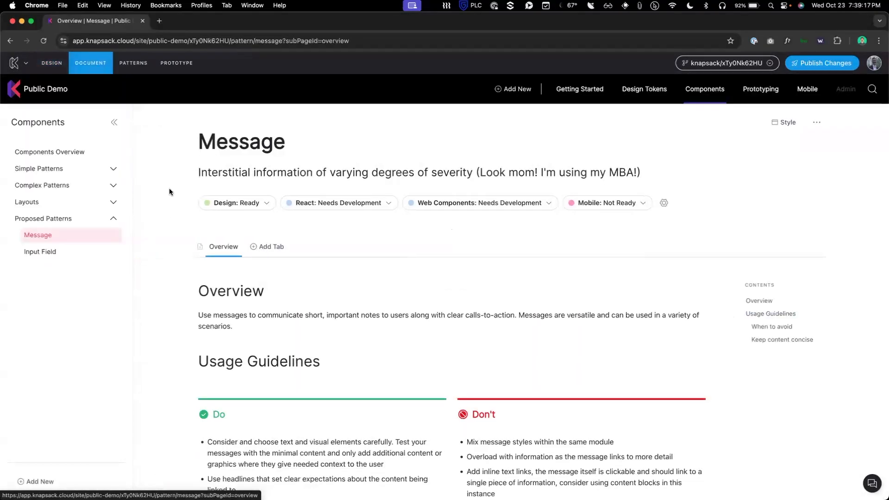
Step: Add a Design Source tab linking the Message component from the Demo Design System Library
left_click(272, 247)
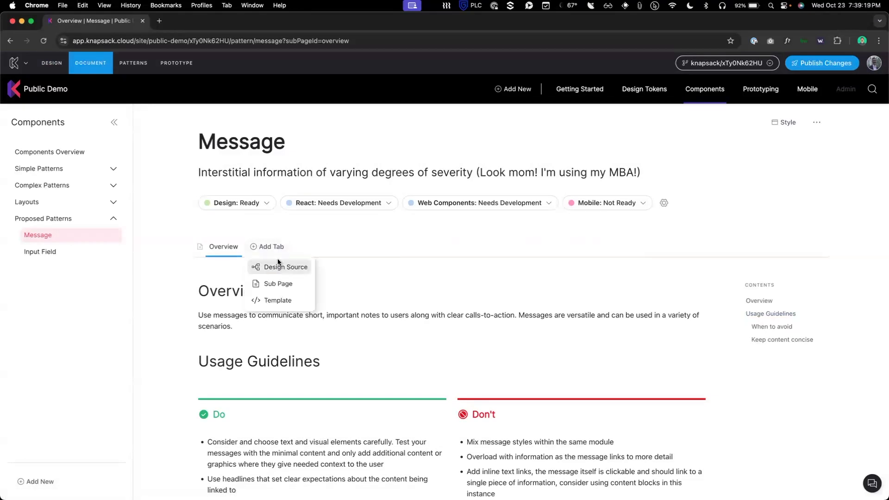
left_click(277, 267)
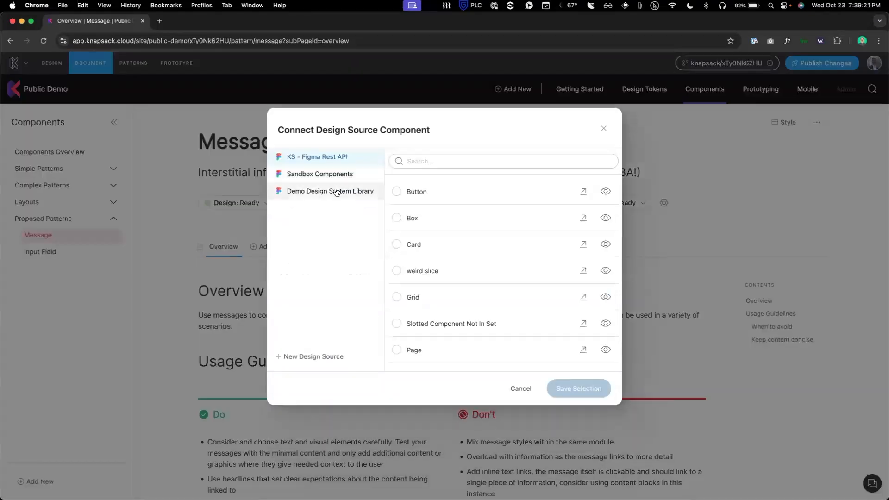
left_click(335, 192)
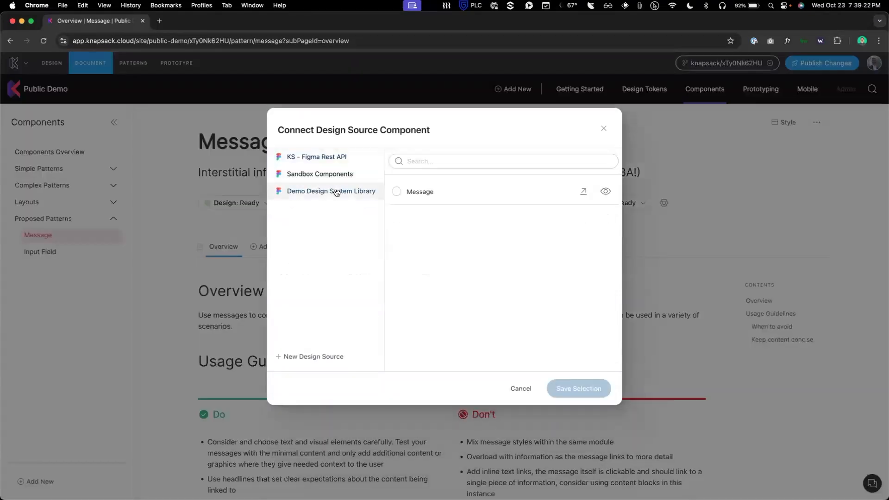
left_click(604, 192)
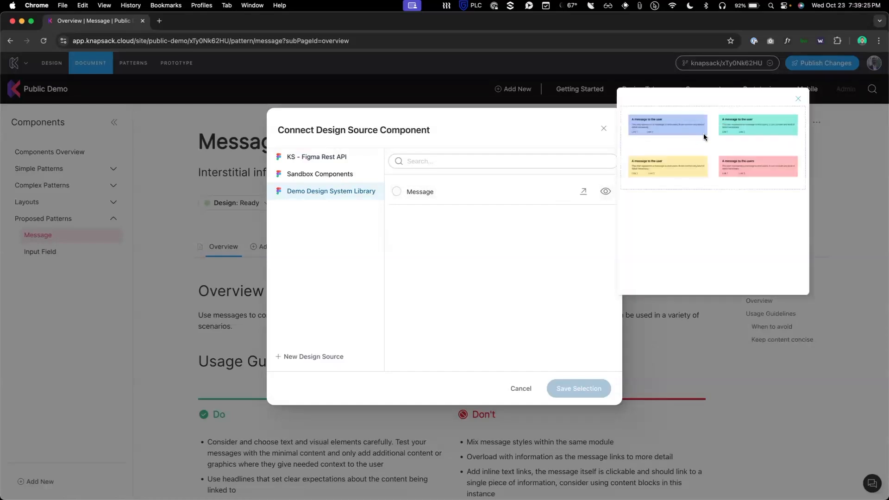
left_click(494, 197)
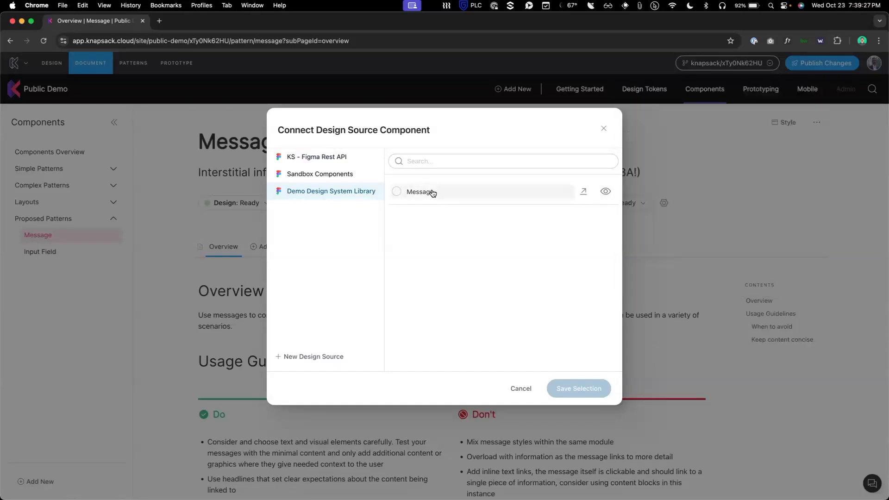
left_click(431, 193)
left_click(578, 388)
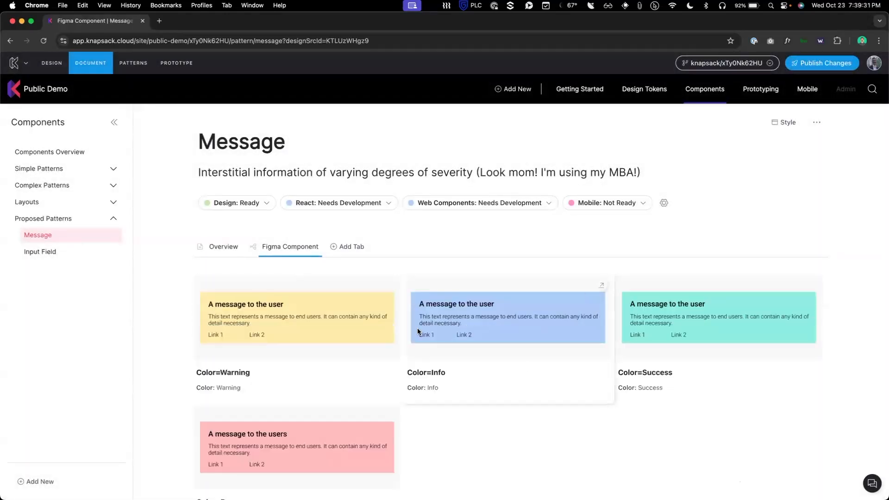
Step: Expand the Header Text and Color prop definitions in the Props table
scroll(458, 334, "down", 3)
scroll(457, 334, "down", 5)
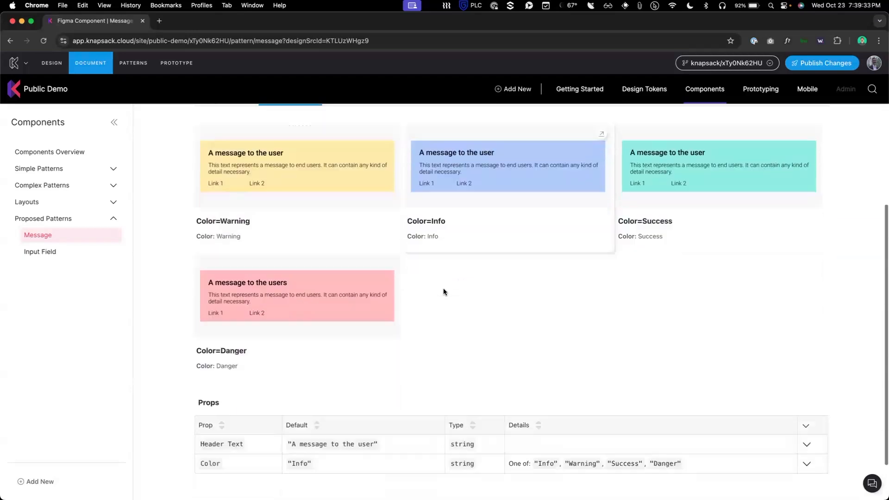
left_click(806, 394)
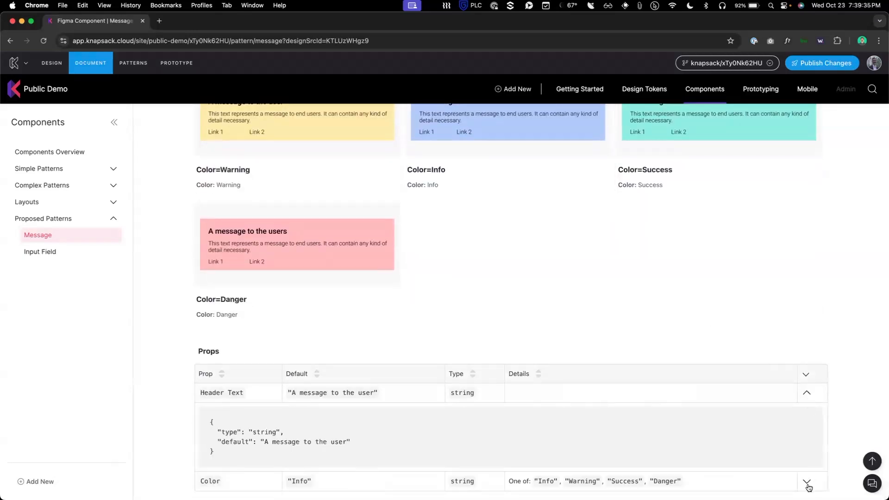
left_click(804, 481)
scroll(747, 440, "down", 5)
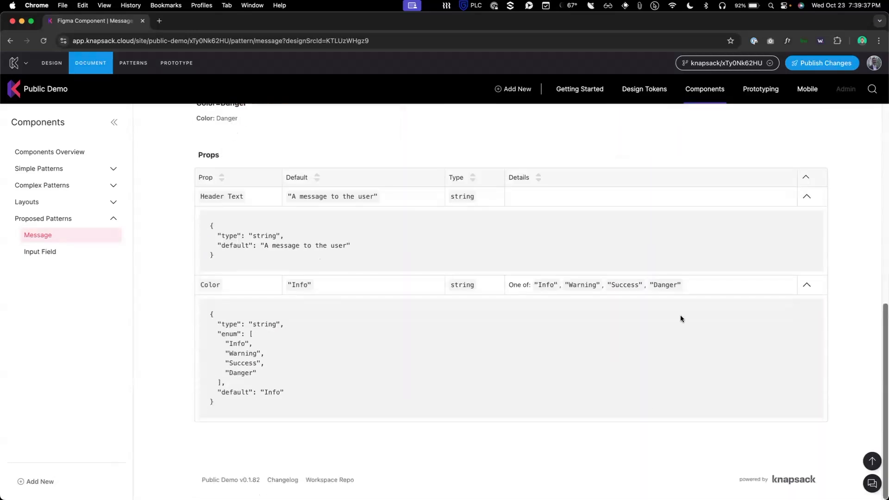
scroll(457, 423, "up", 10)
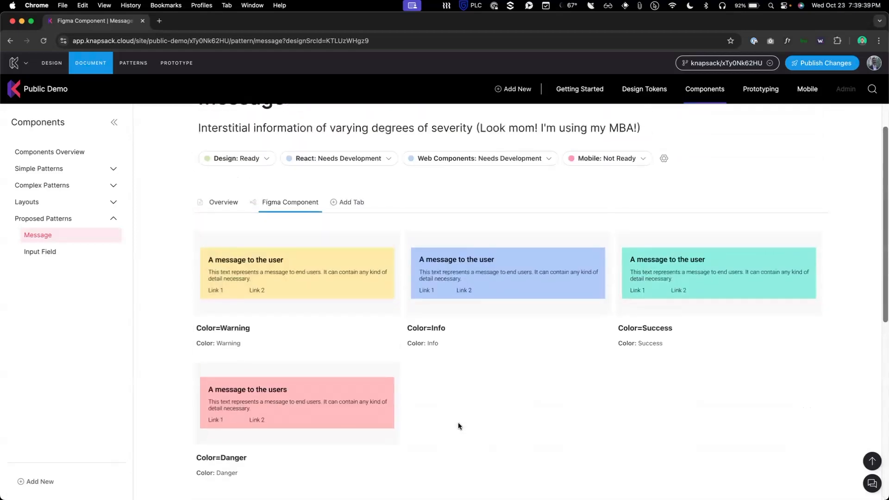
Step: Check the Figma Component tab's visibility options and close them unchanged
left_click(252, 247)
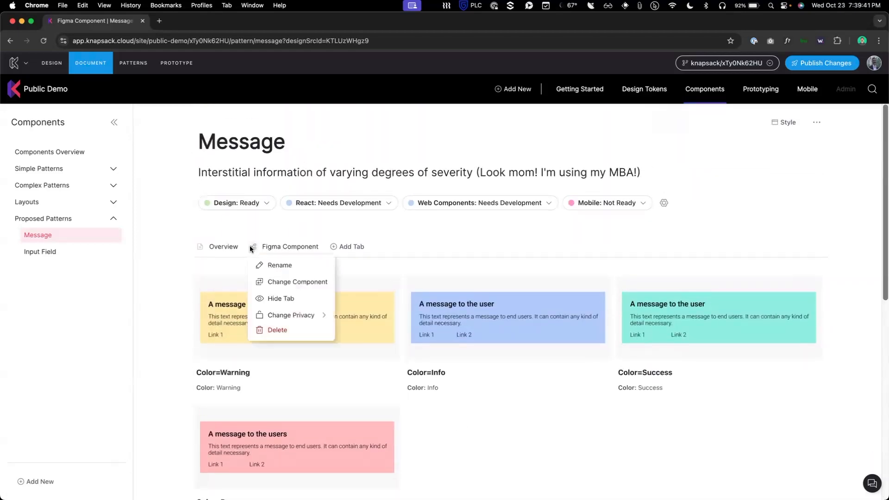
left_click(309, 316)
left_click(387, 281)
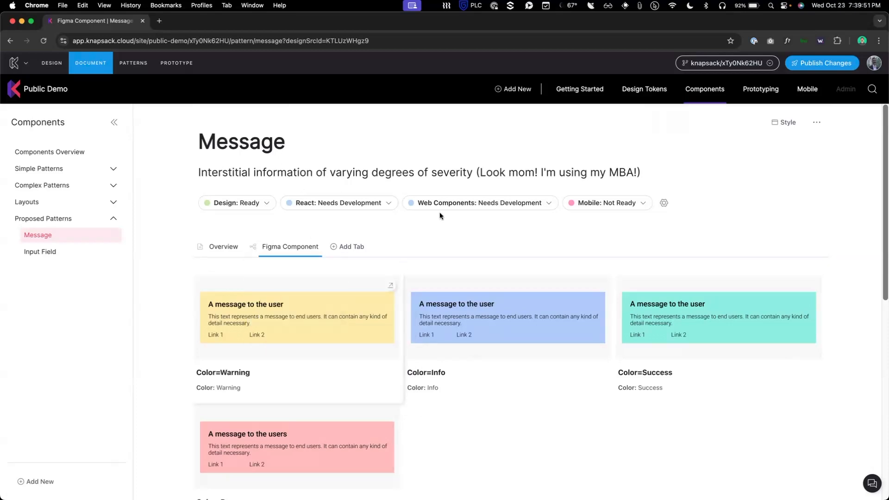
left_click(736, 63)
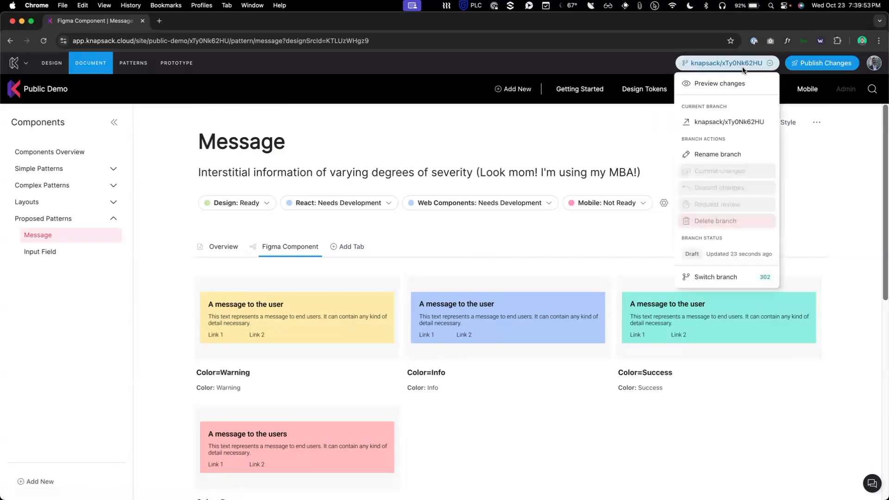
left_click(734, 176)
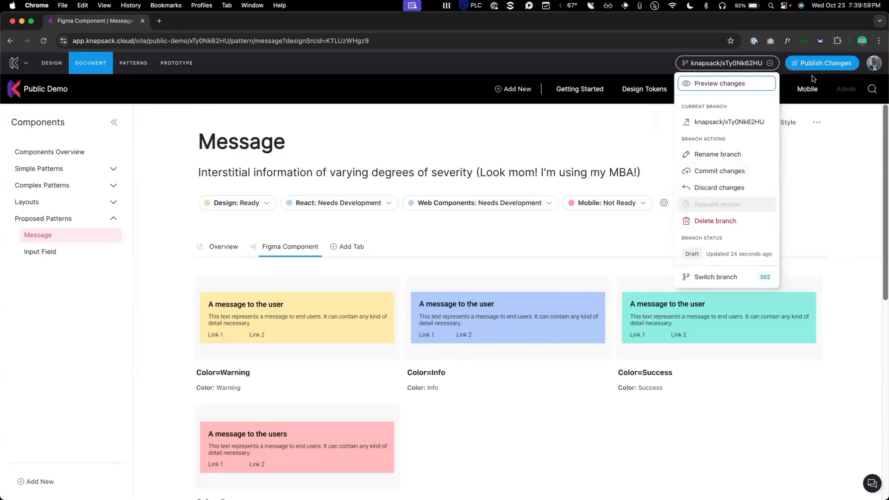
left_click(810, 146)
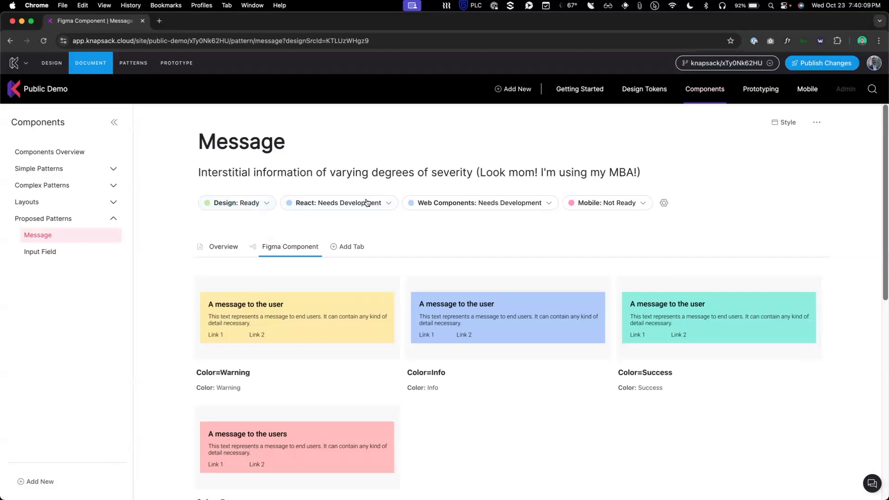
Step: Switch from the browser to Visual Studio Code
key("super+Tab")
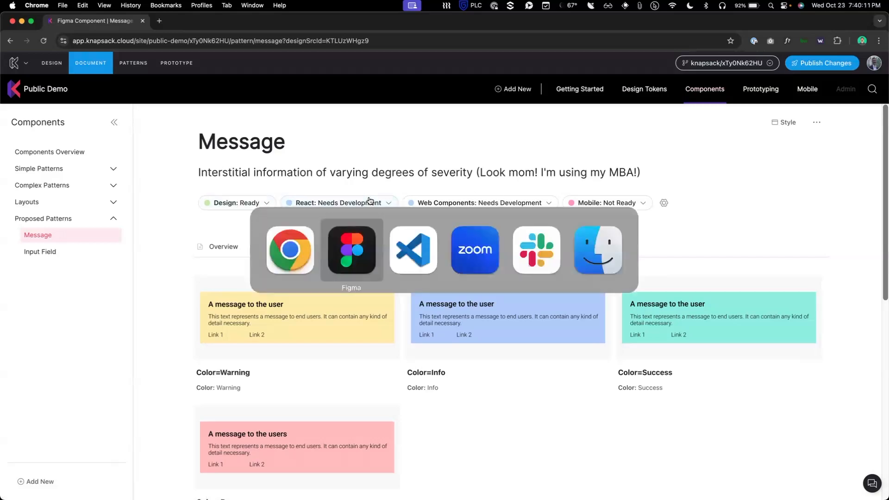
key("super+shift+Tab")
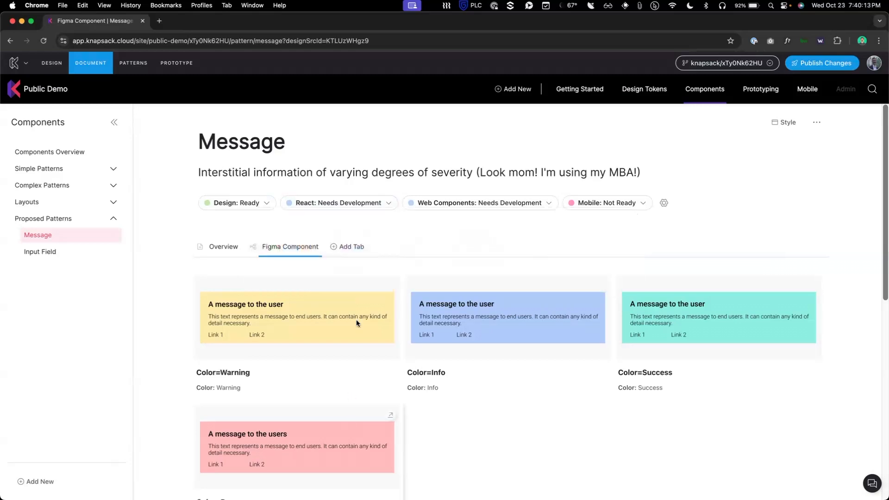
key("super+Tab")
key("super+Tab")
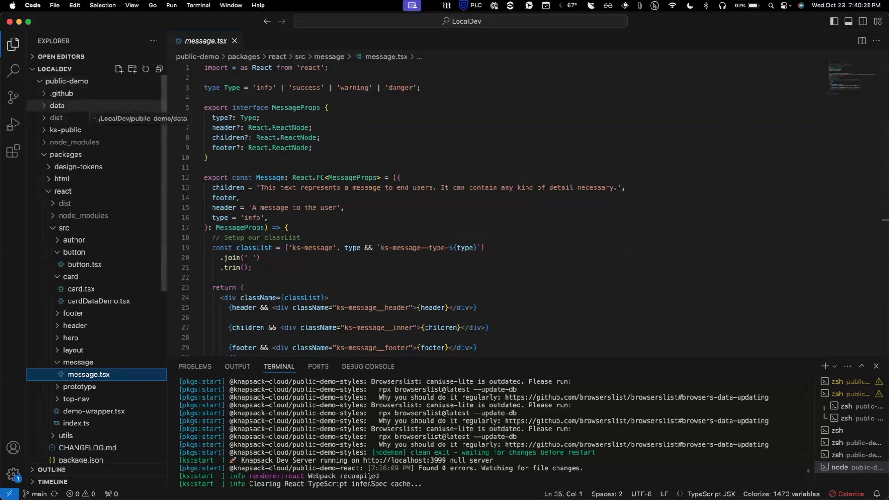
key("alt")
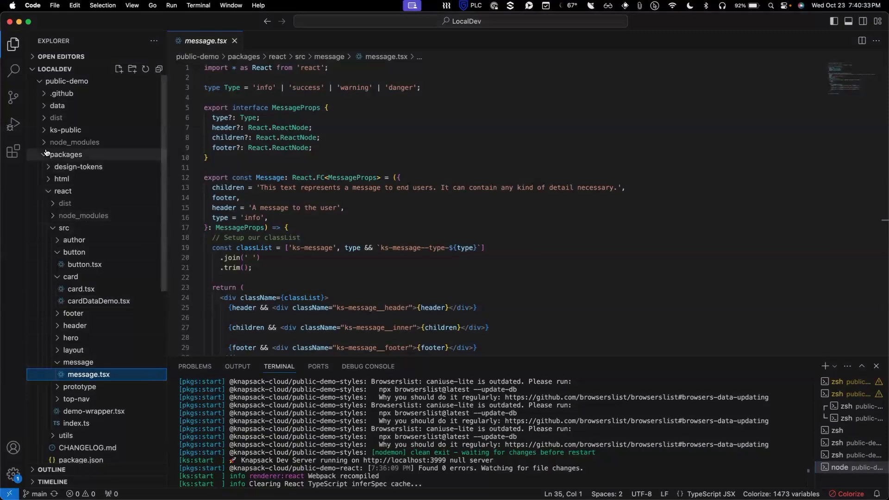
Step: Expand the data folder and open knapsack.navs.yml, scrolling through its navigation entries
left_click(45, 107)
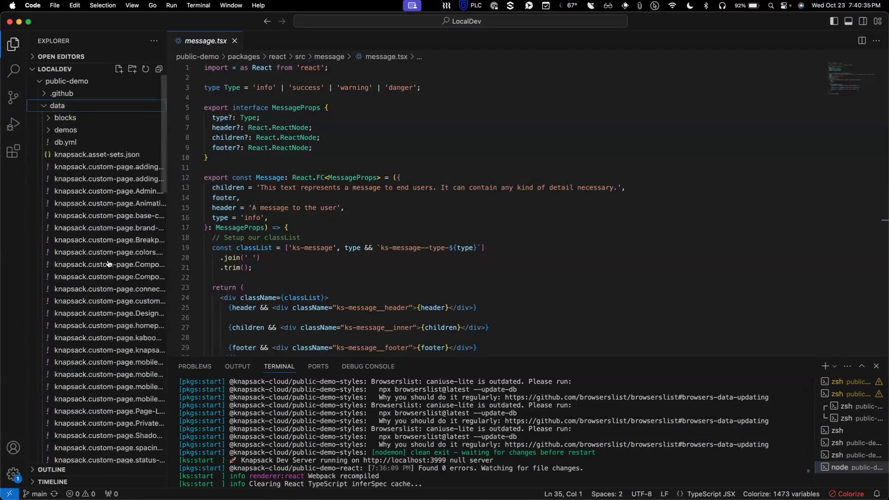
scroll(107, 274, "down", 5)
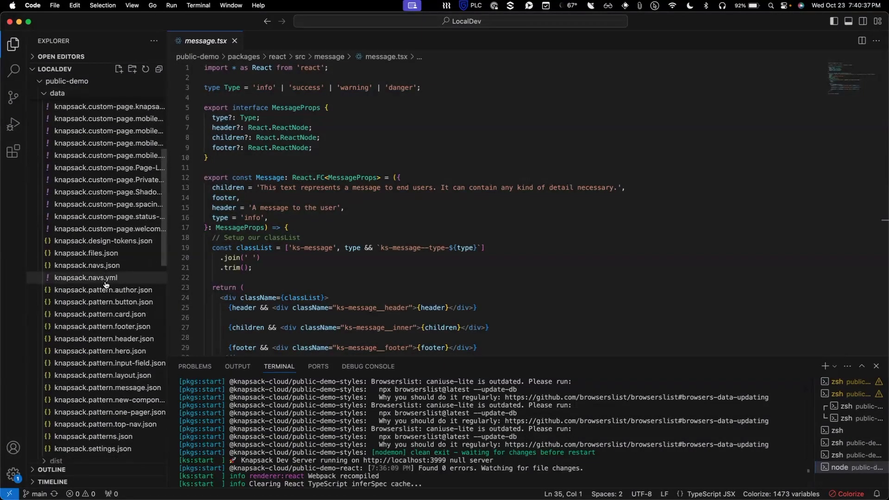
left_click(106, 280)
scroll(233, 288, "up", 3)
scroll(233, 288, "up", 10)
scroll(233, 292, "down", 5)
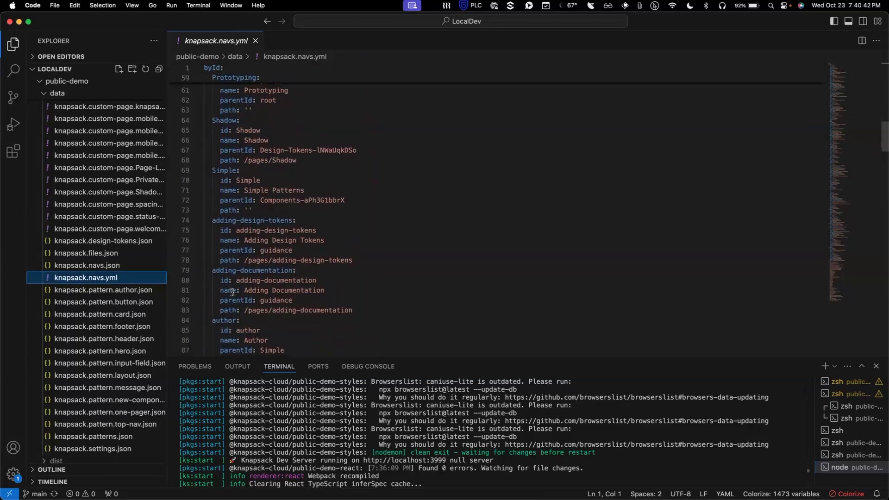
Step: Open knapsack.pattern.message.json and select its statuses and Figma Component title entries
left_click(132, 392)
left_click_drag(353, 261, 208, 184)
scroll(241, 186, "down", 8)
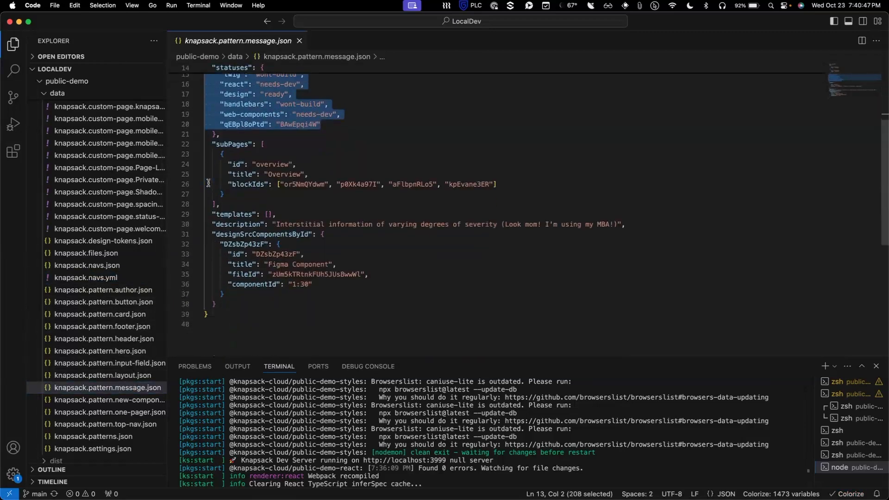
scroll(297, 188, "up", 3)
left_click_drag(337, 237, 240, 237)
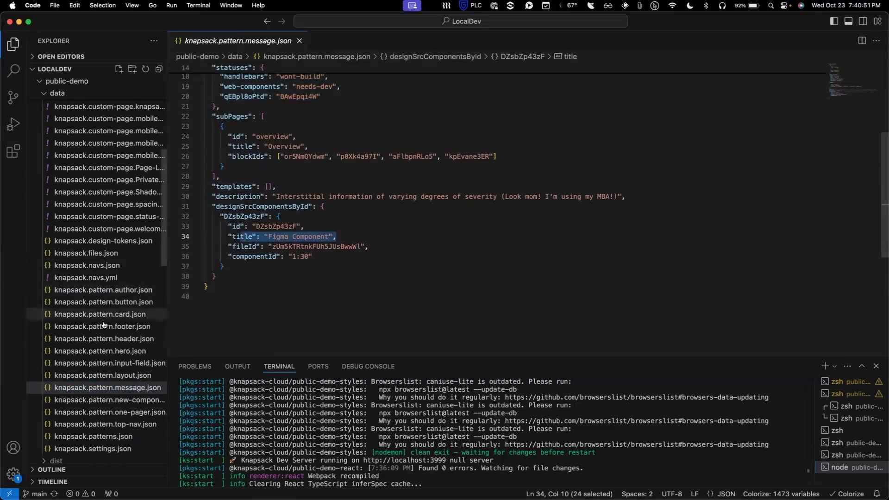
scroll(92, 278, "up", 10)
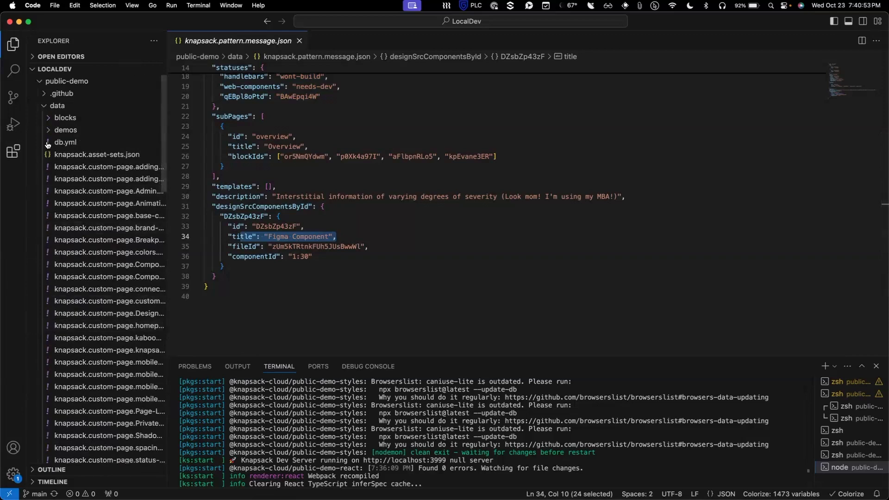
Step: Collapse the data, button and card folders in the Explorer
left_click(52, 106)
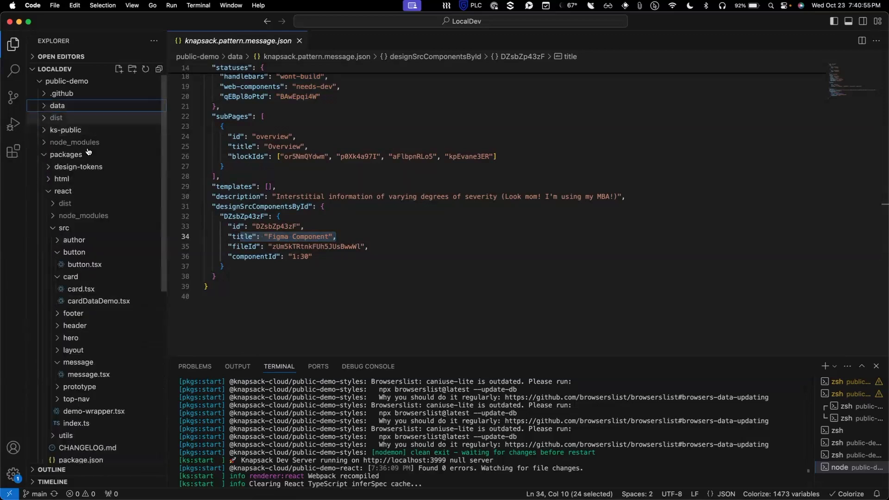
left_click(55, 252)
left_click(57, 265)
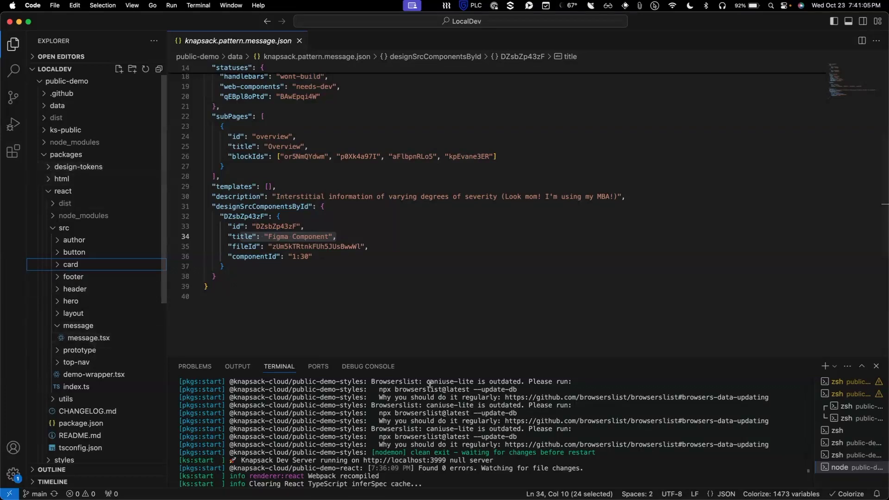
Step: Open the local Knapsack dev site at localhost:3999 in the browser
left_click(424, 462, "super")
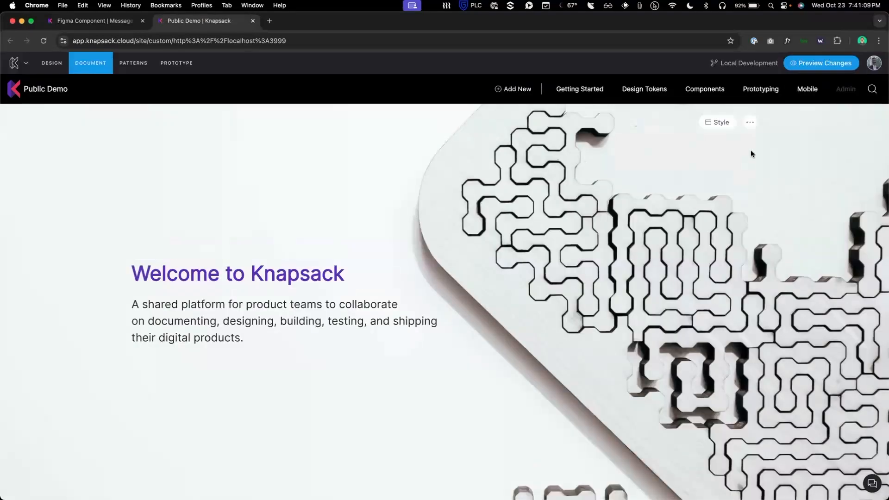
key("F1")
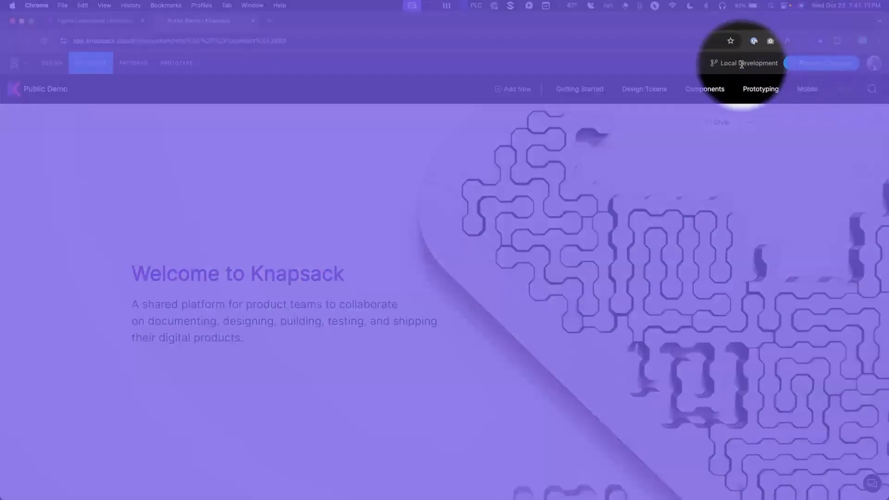
key("F1")
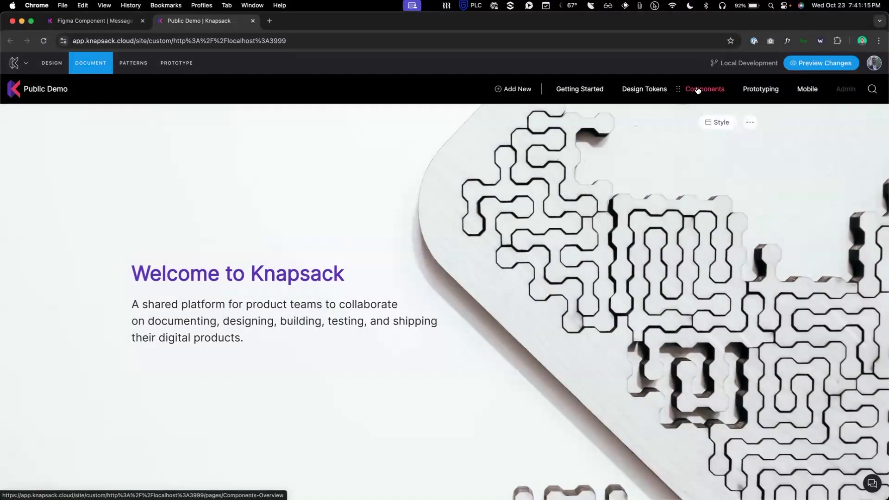
Step: Navigate to Components > Proposed Patterns > Message and show its Figma Component tab
left_click(696, 89)
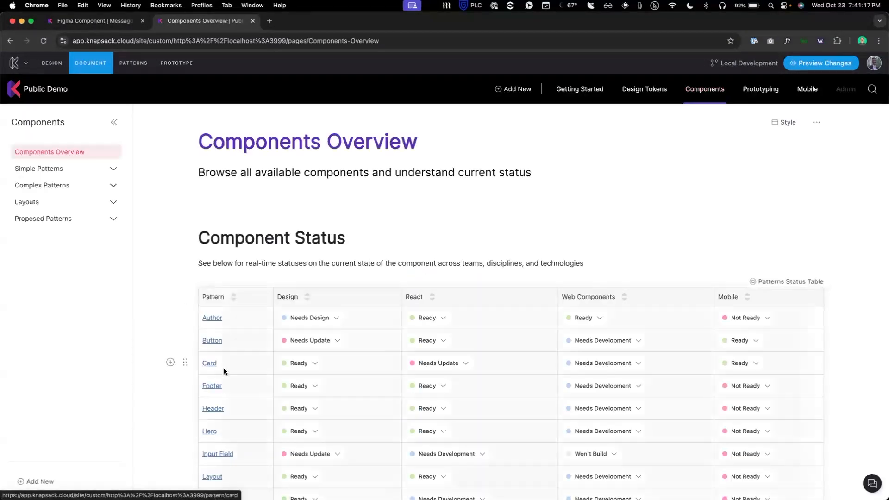
left_click(55, 224)
left_click(47, 236)
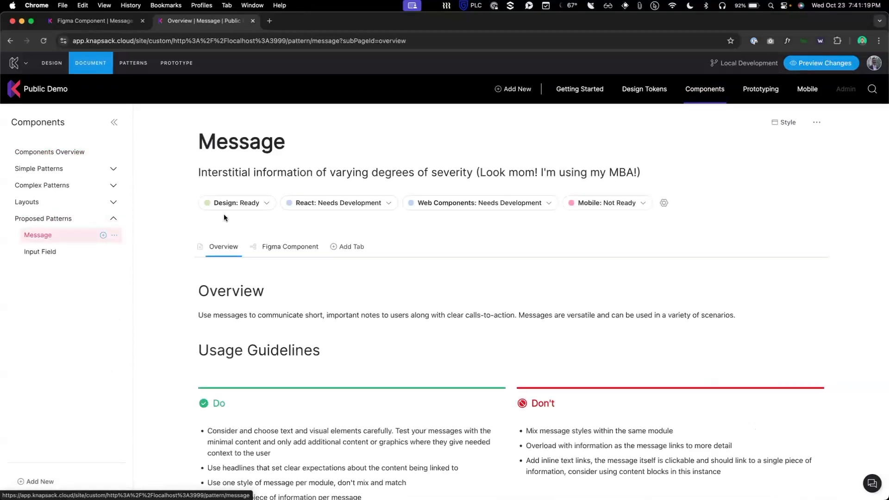
scroll(348, 214, "down", 4)
scroll(294, 232, "up", 3)
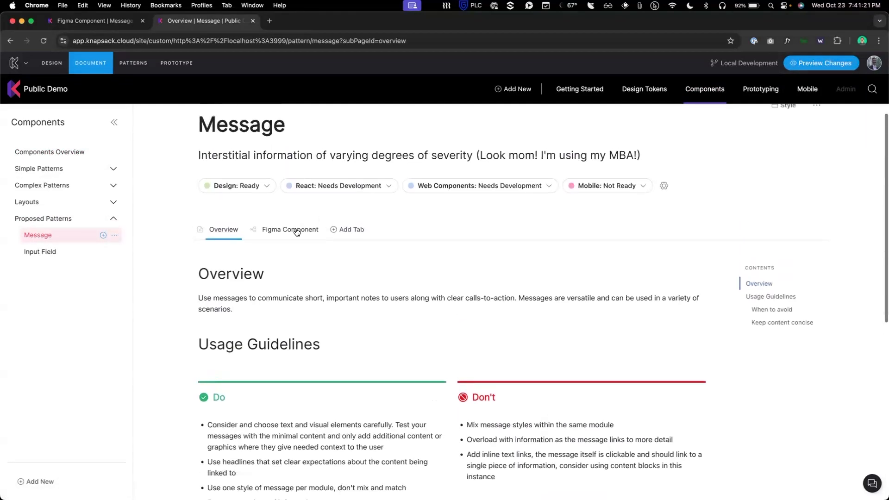
left_click(293, 235)
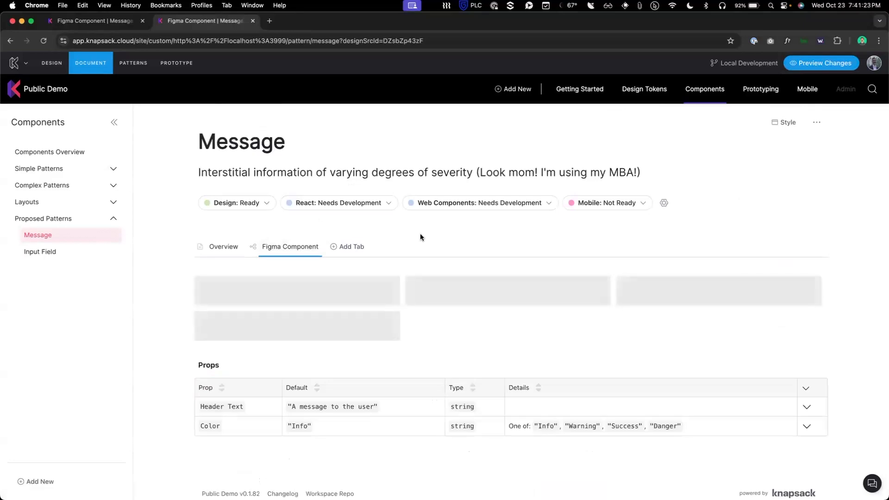
scroll(492, 223, "down", 2)
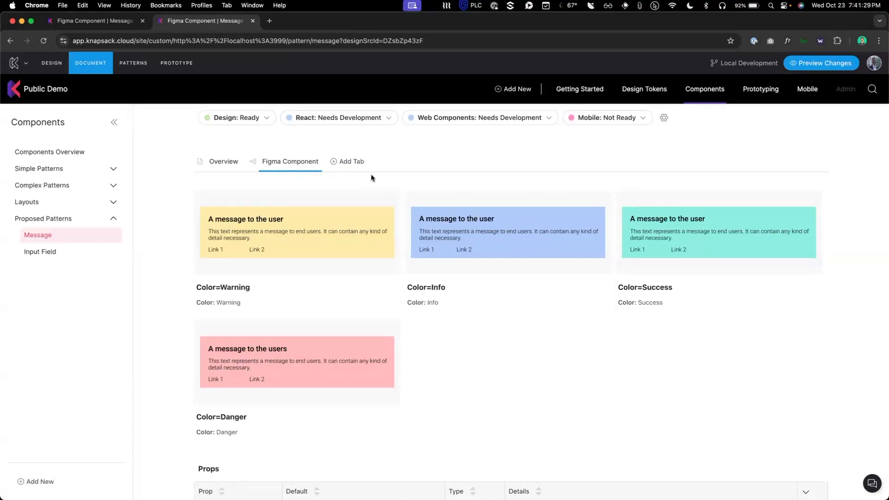
left_click(350, 162)
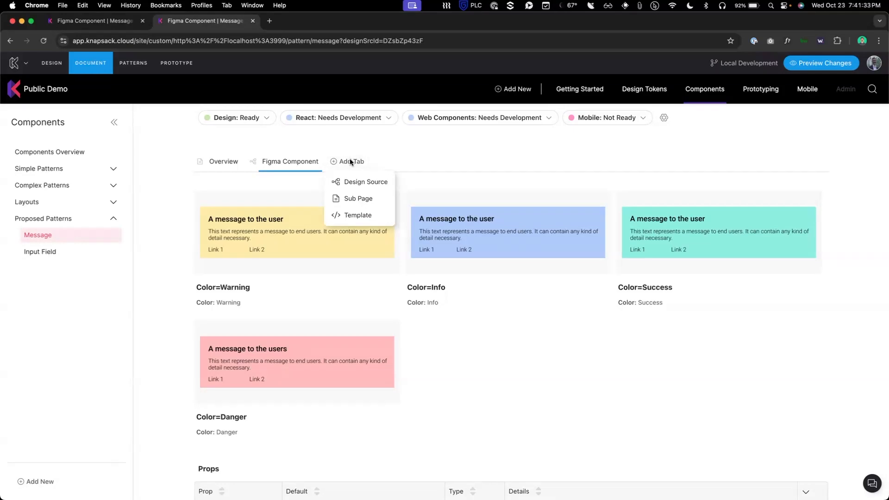
left_click(361, 216)
left_click(710, 209)
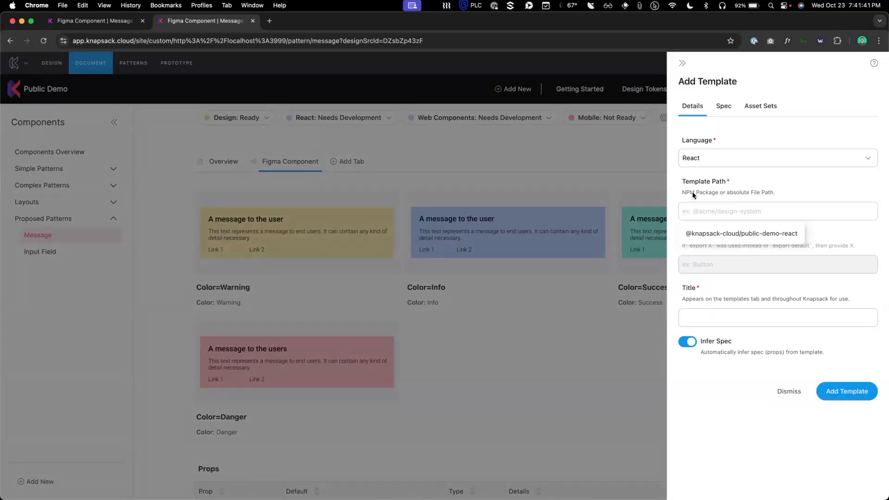
left_click(734, 234)
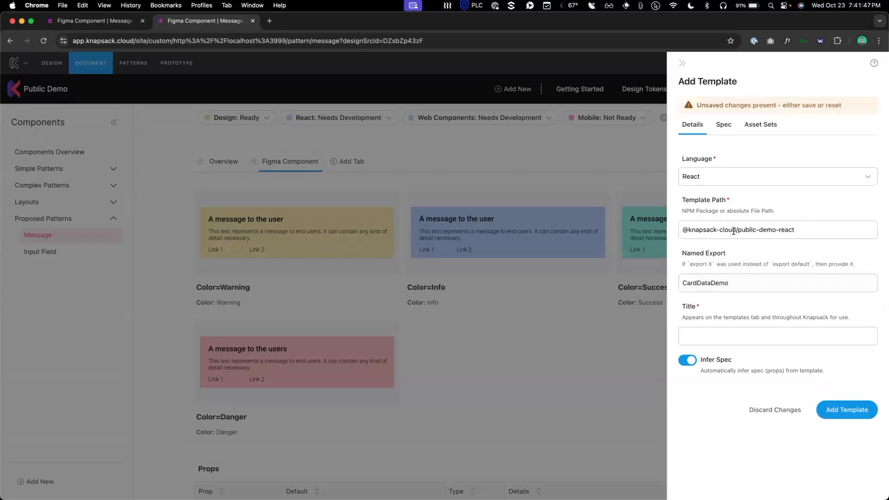
left_click(749, 280)
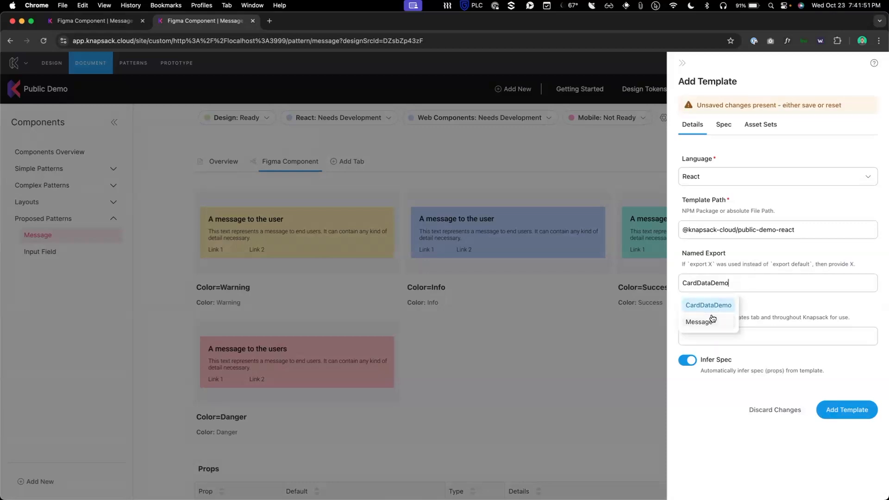
key("super+Tab")
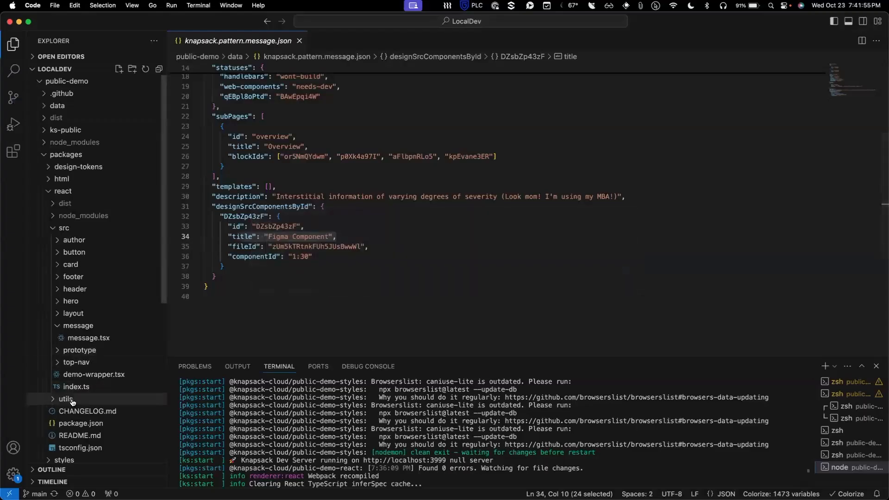
Step: Check the React package's index.ts exports and package.json name, then pick Message as named export
left_click(76, 386)
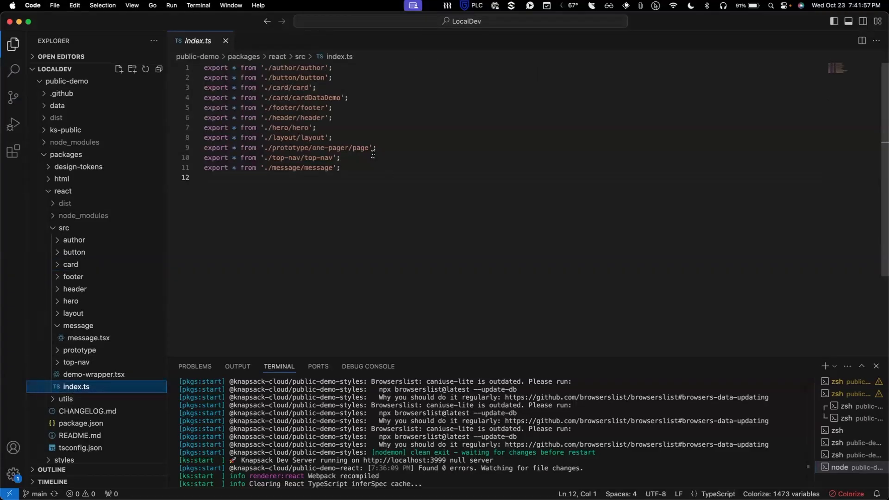
left_click(81, 423)
left_click_drag(393, 77, 243, 78)
key("super+Tab")
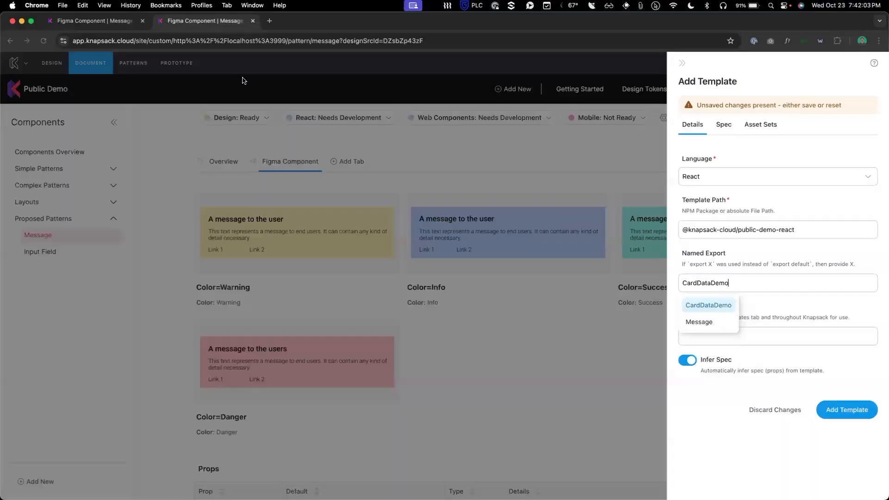
left_click(701, 322)
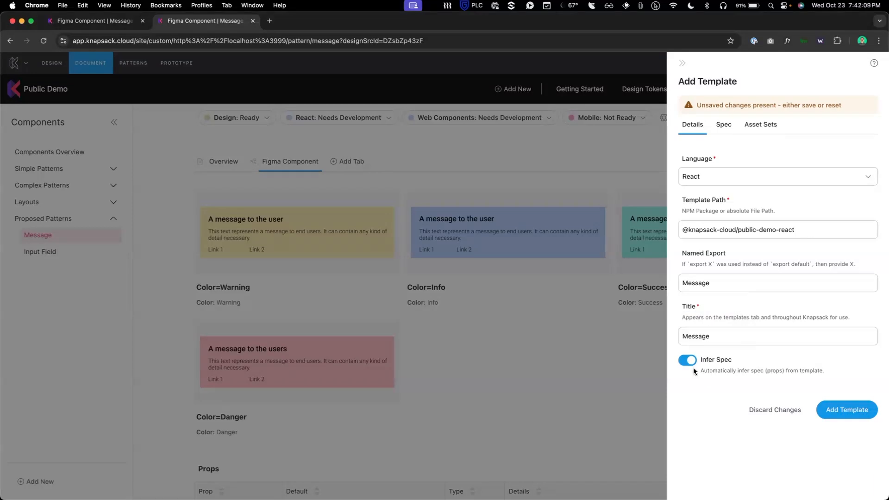
Step: Review message.tsx's default props and MessageProps interface, then return to the browser
key("super+Tab")
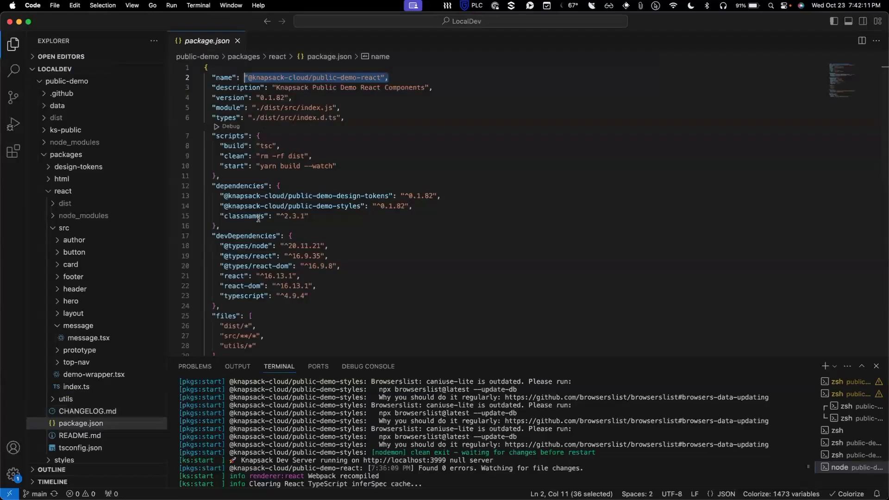
left_click(83, 338)
left_click_drag(270, 217, 206, 179)
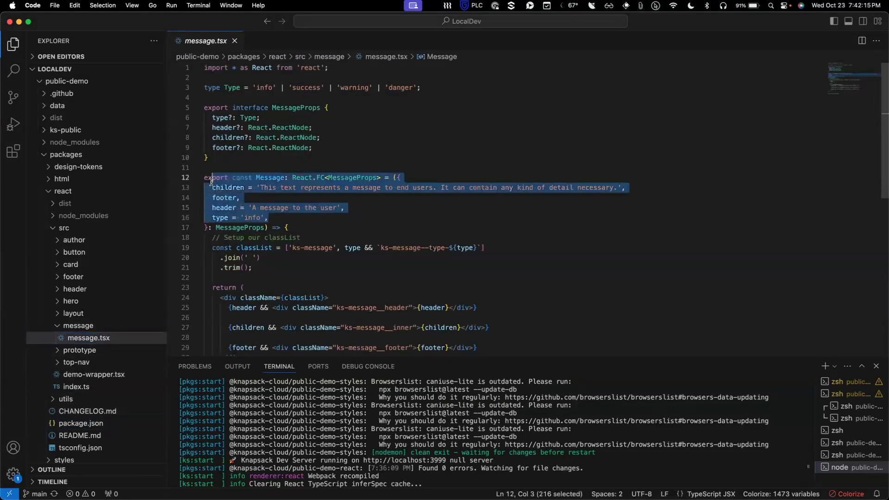
left_click(298, 155)
left_click_drag(322, 144, 209, 123)
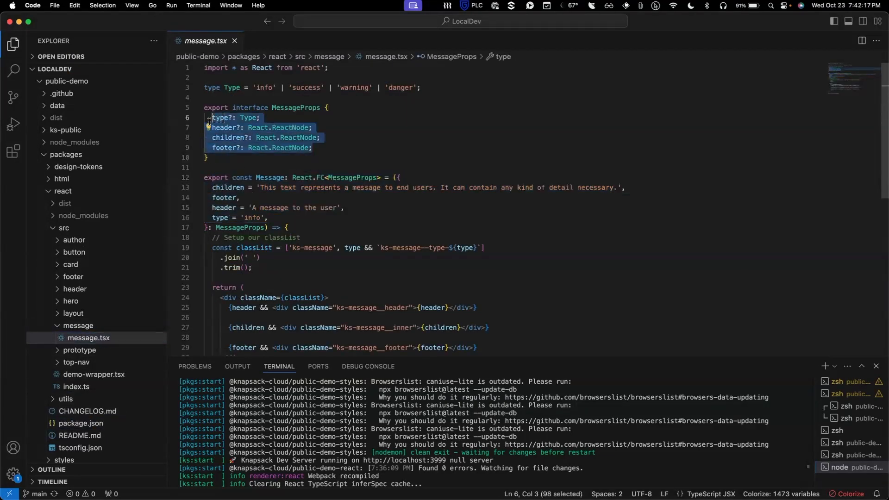
key("super+Tab")
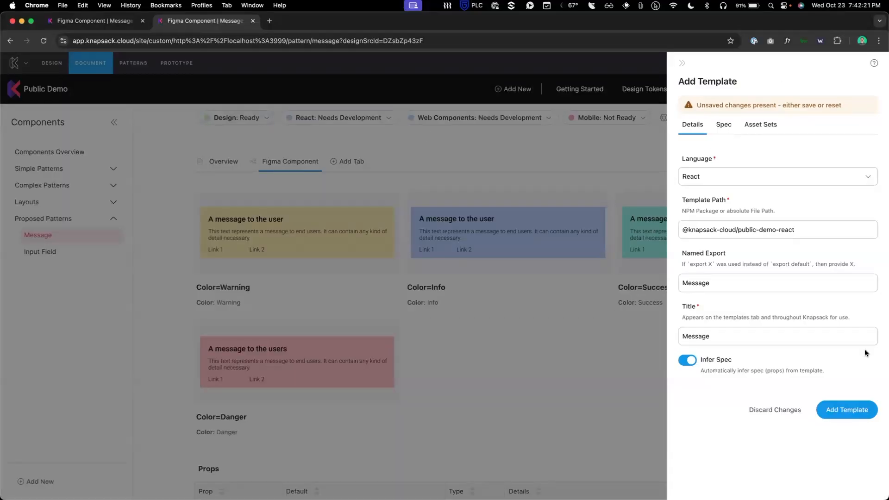
Step: Discard the template form entries, close the template panel, and go to the Patterns overview
left_click(782, 411)
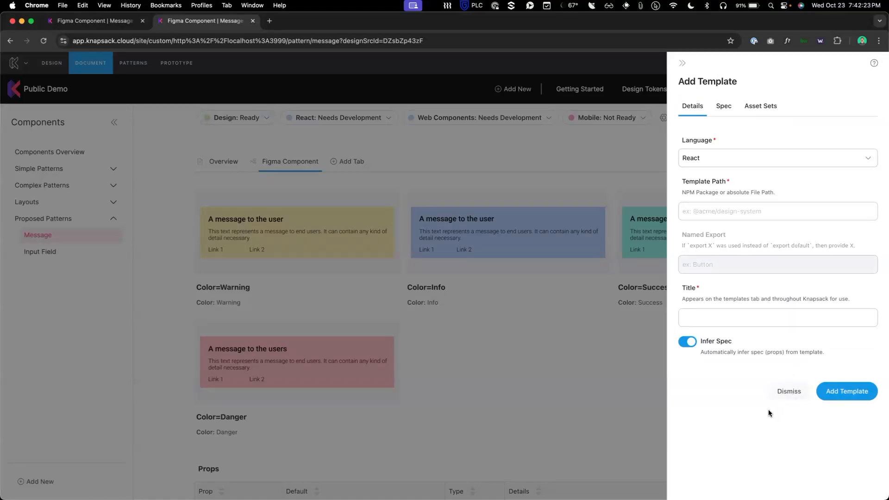
left_click(790, 390)
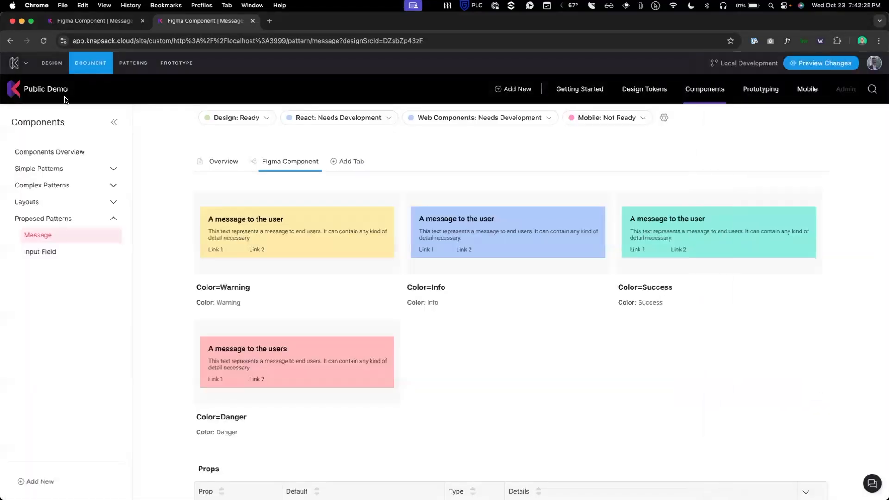
left_click(135, 64)
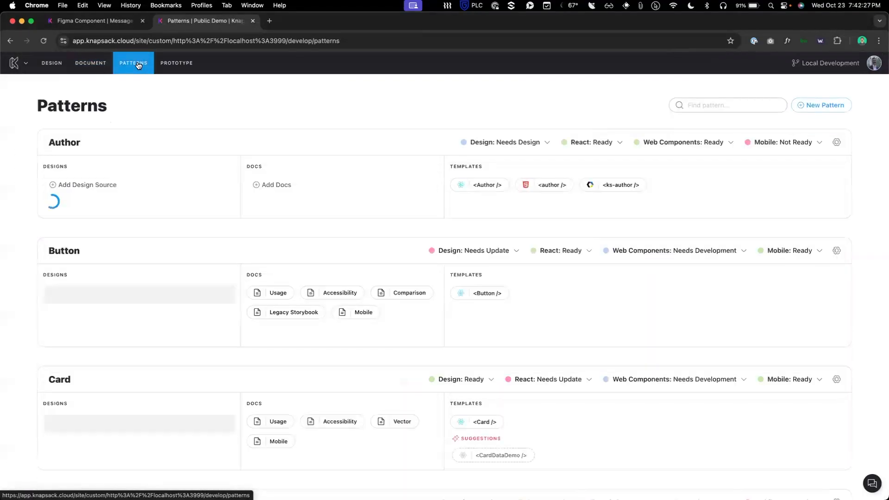
Step: Accept the suggested <Message /> React template and open its template page
scroll(379, 199, "down", 20)
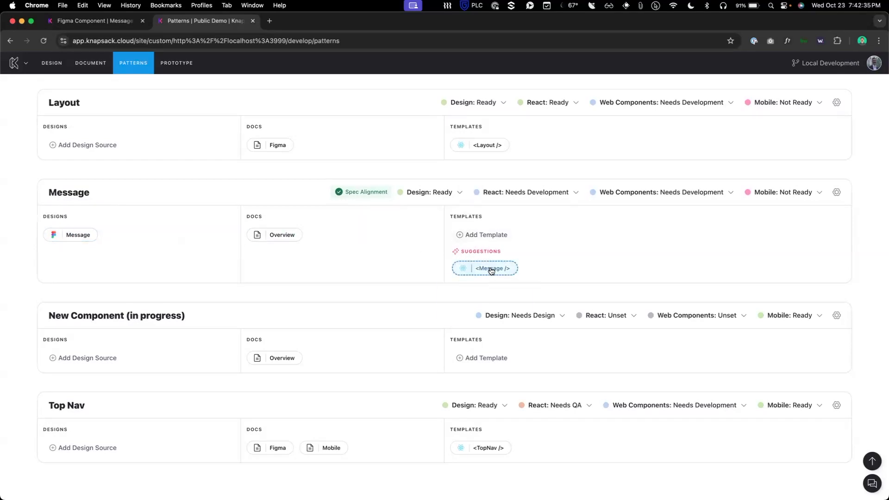
mouse_move(491, 271)
scroll(490, 272, "up", 10)
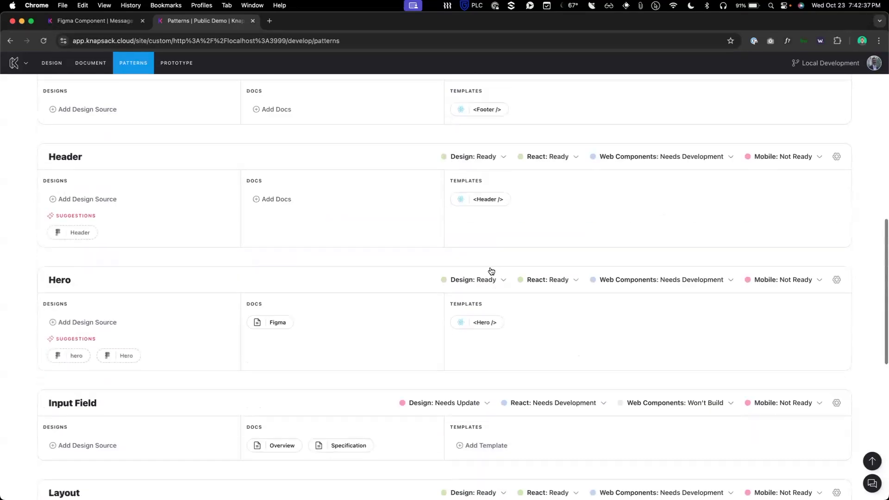
mouse_move(71, 304)
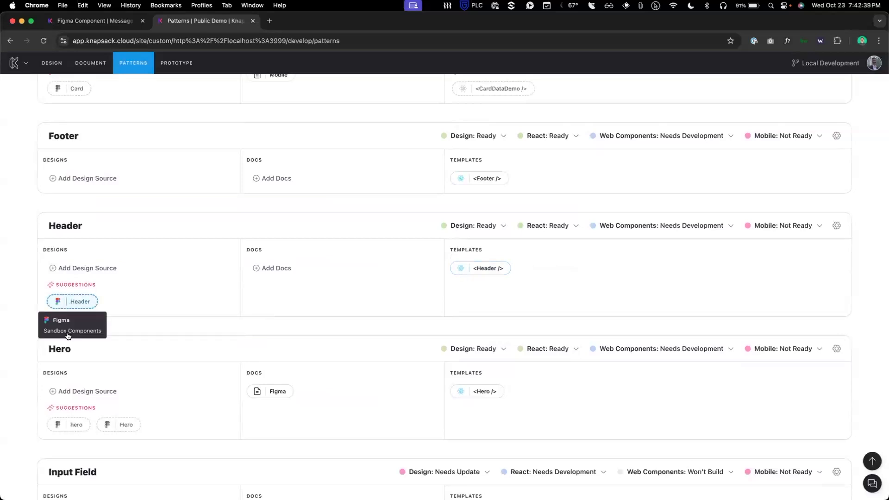
scroll(85, 418, "down", 8)
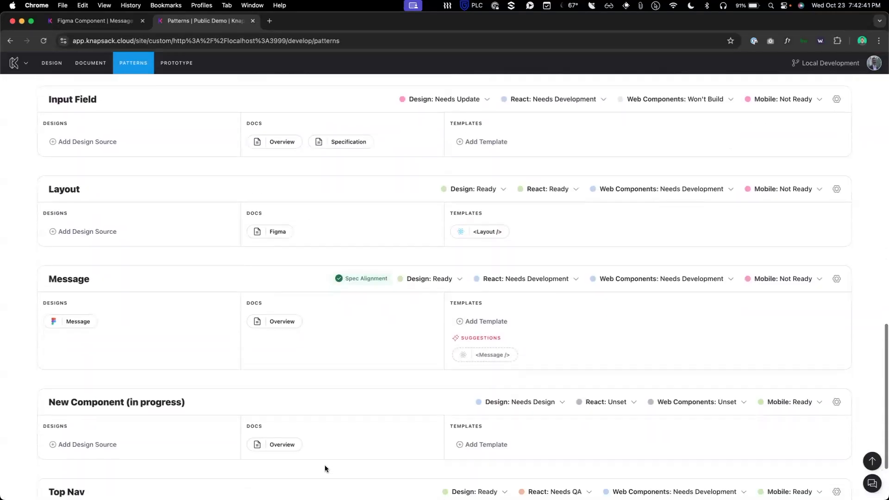
left_click(491, 355)
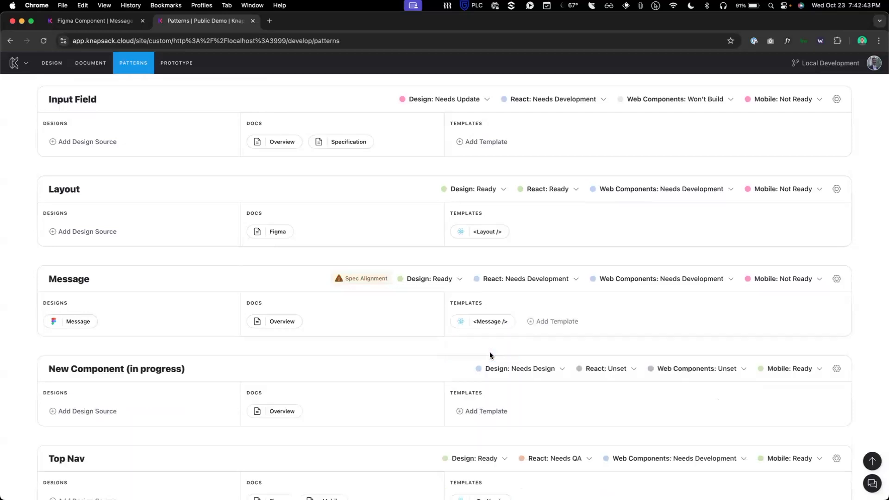
left_click(481, 324)
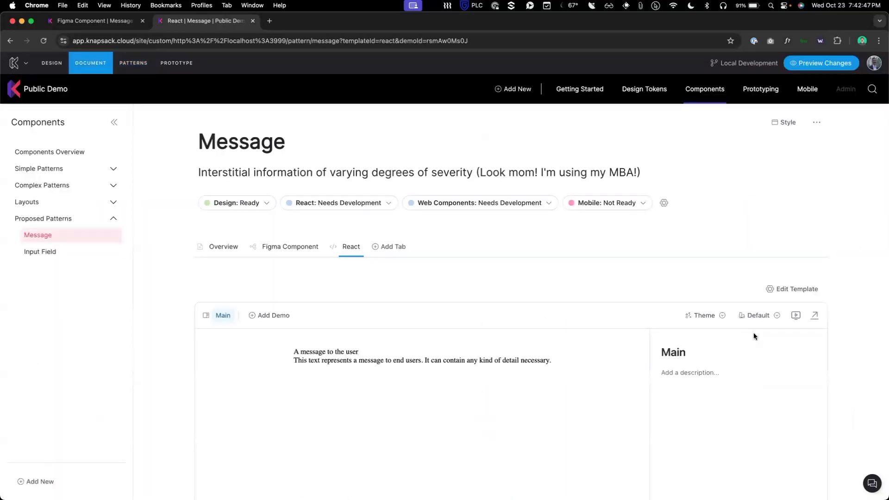
Step: In the template's Spec settings, toggle Infer Spec off and back on to infer type, header, children and footer controls
left_click(802, 289)
left_click(724, 106)
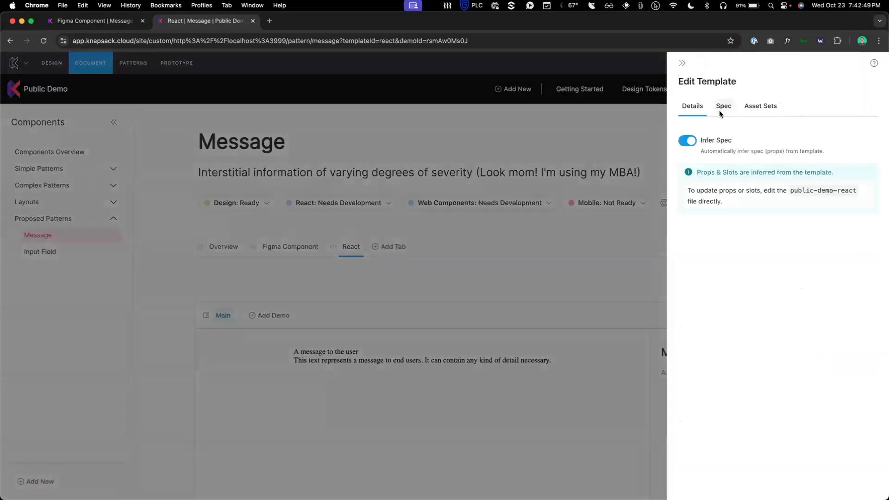
left_click(710, 144)
left_click(710, 144)
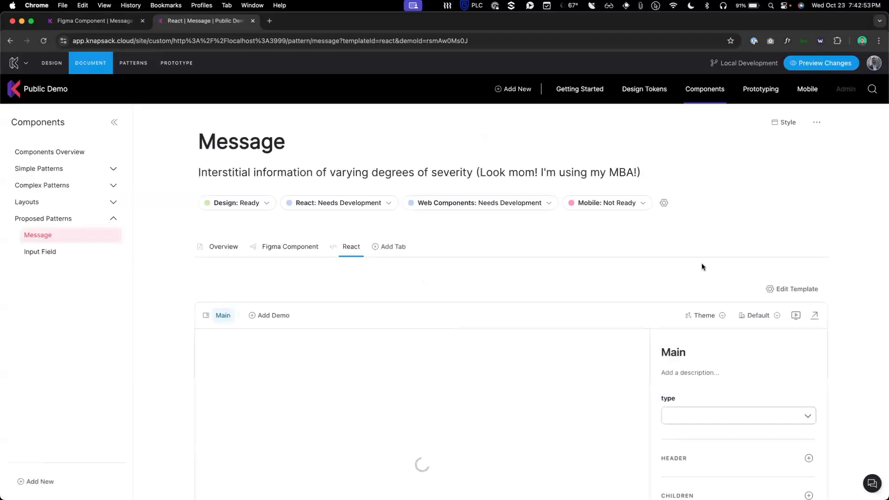
scroll(701, 266, "down", 4)
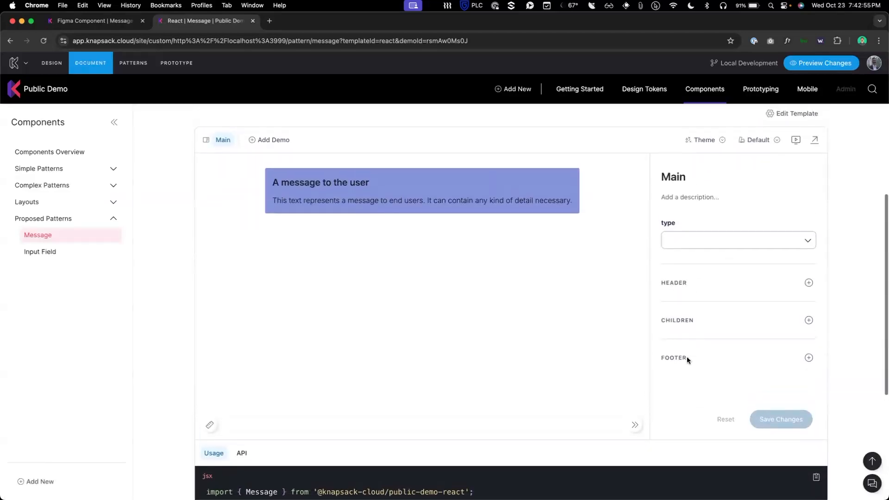
Step: Add a Template Spec block below the usage code
scroll(685, 353, "down", 5)
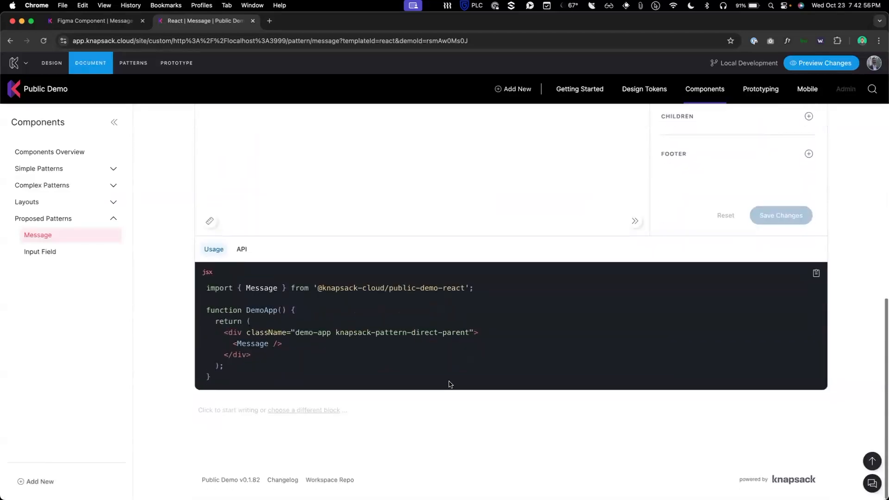
left_click(308, 416)
scroll(205, 259, "down", 8)
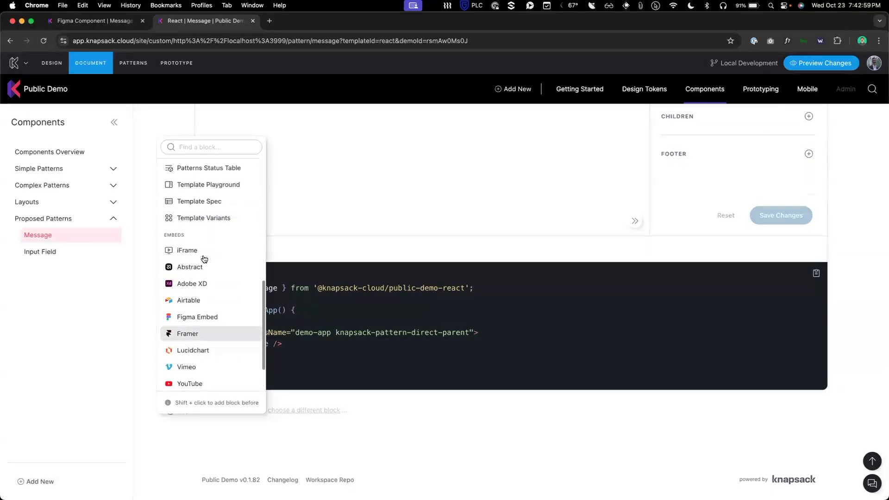
left_click(206, 200)
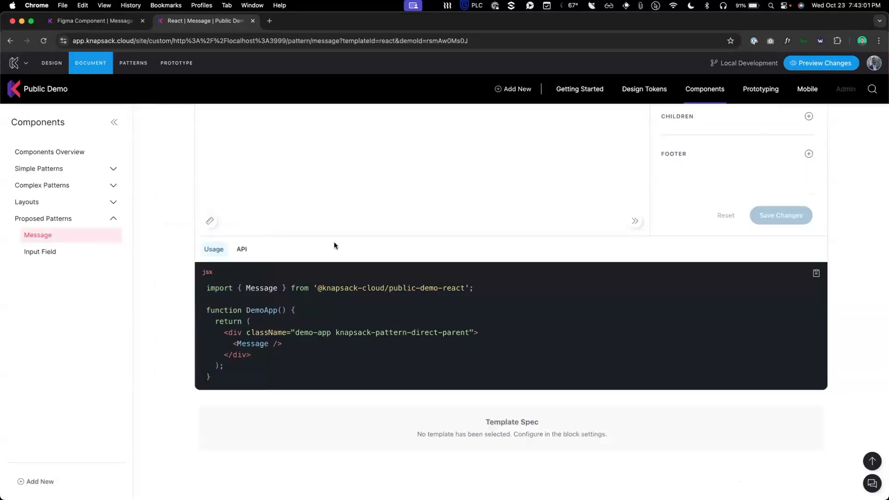
Step: Point the Template Spec at the Message pattern's React template and expand the type prop details
left_click(791, 403)
left_click(759, 332)
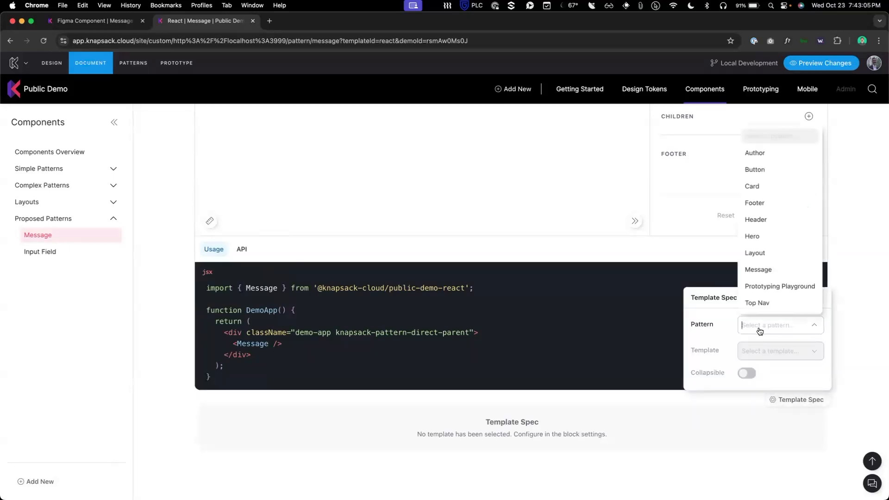
left_click(764, 271)
left_click(792, 353)
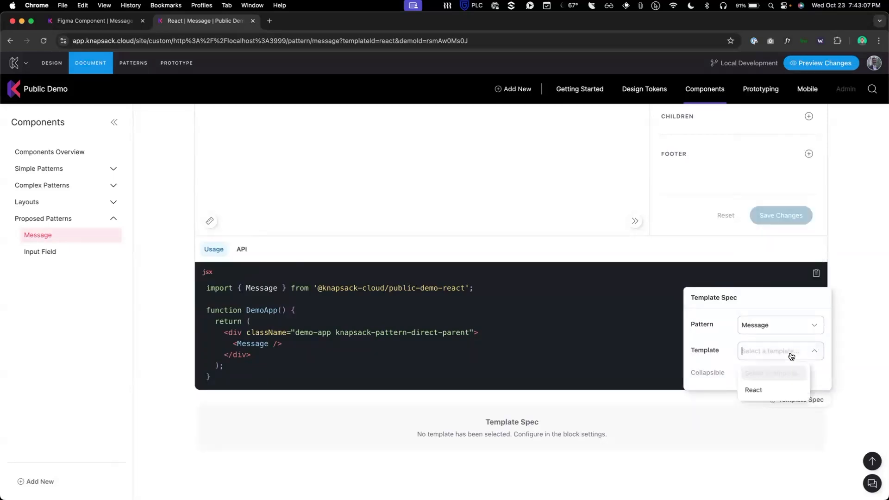
left_click(781, 391)
left_click(796, 456)
left_click(796, 456)
scroll(691, 425, "down", 2)
Step: Insert a Button | Primary into the Message demo's Footer slot and check the preview
scroll(691, 425, "down", 5)
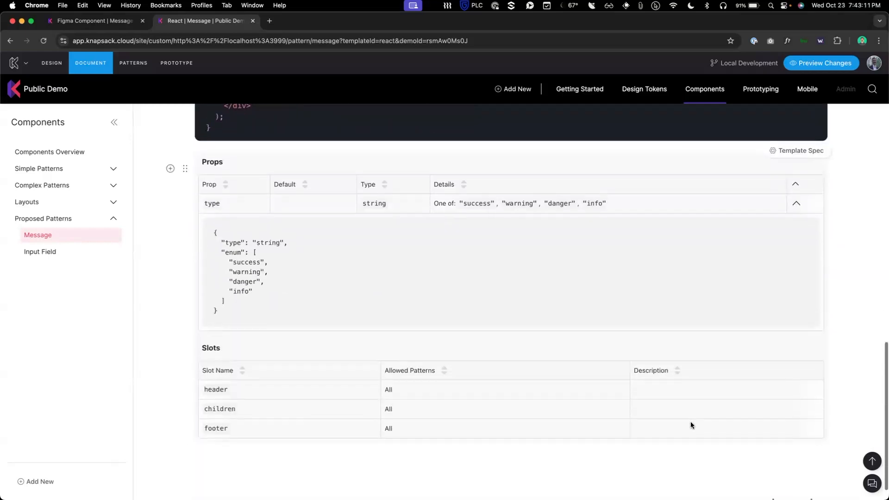
scroll(692, 424, "up", 10)
scroll(684, 424, "down", 3)
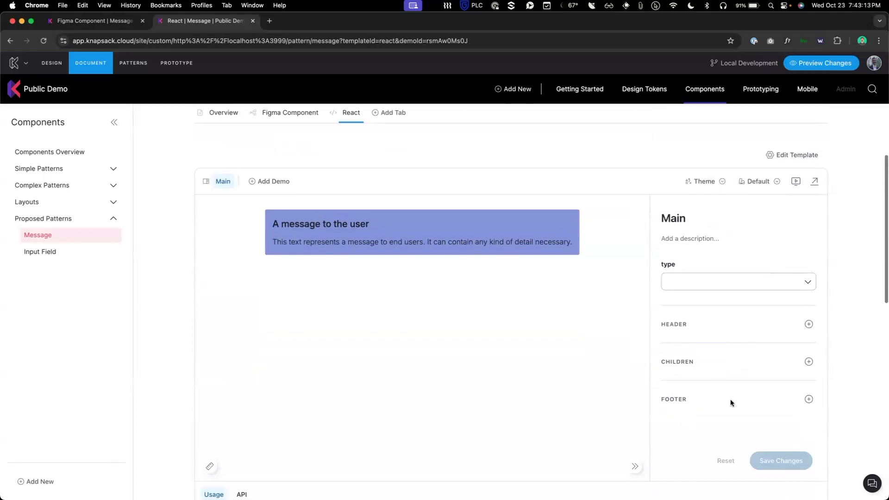
left_click(808, 401)
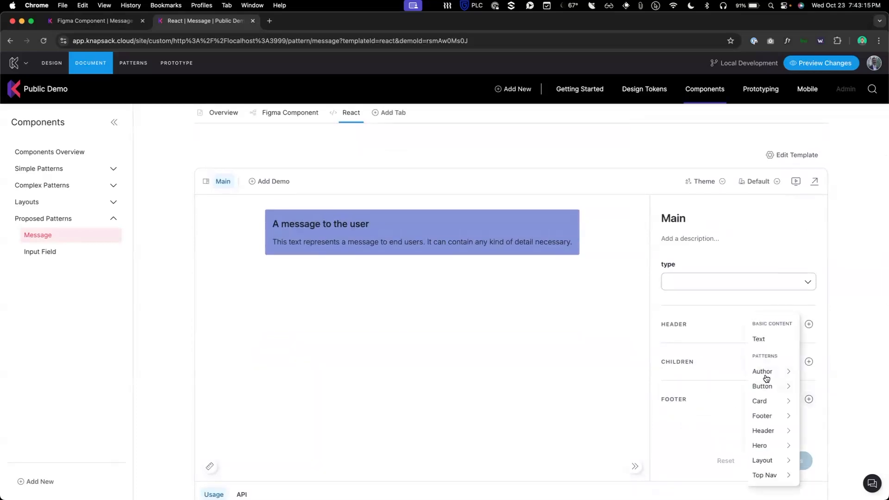
mouse_move(764, 386)
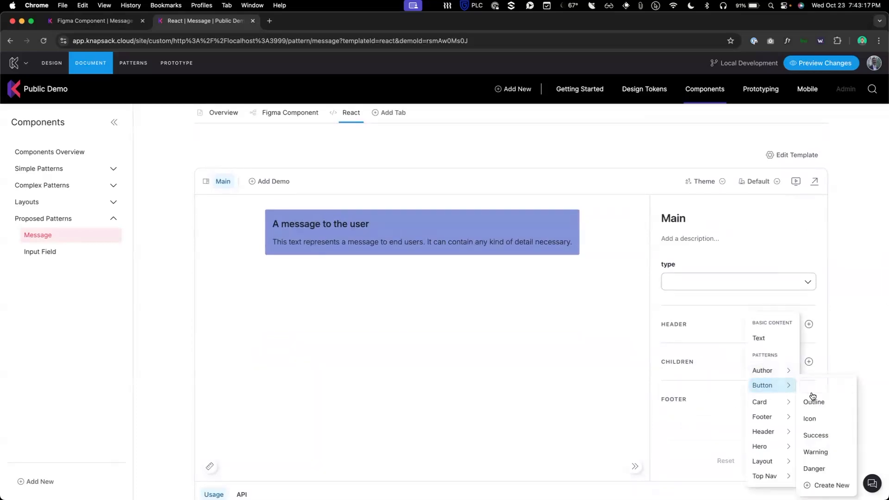
left_click(812, 392)
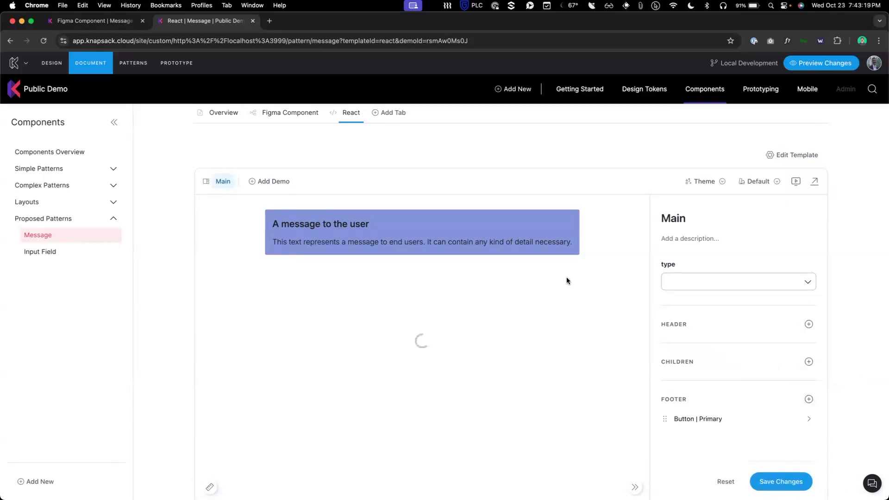
scroll(504, 377, "down", 1)
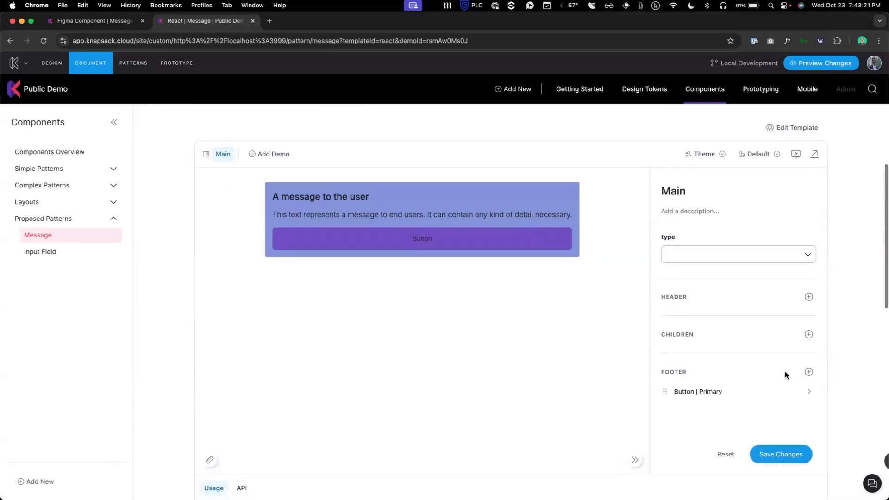
scroll(804, 343, "up", 5)
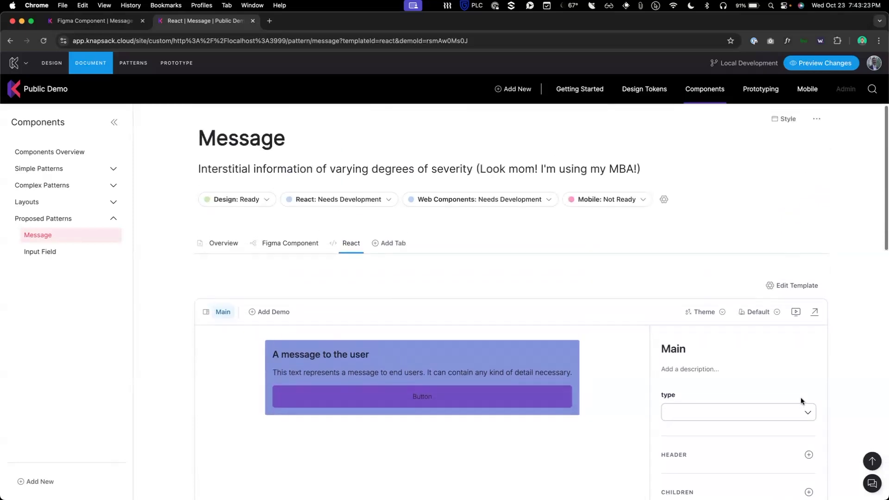
scroll(796, 383, "down", 5)
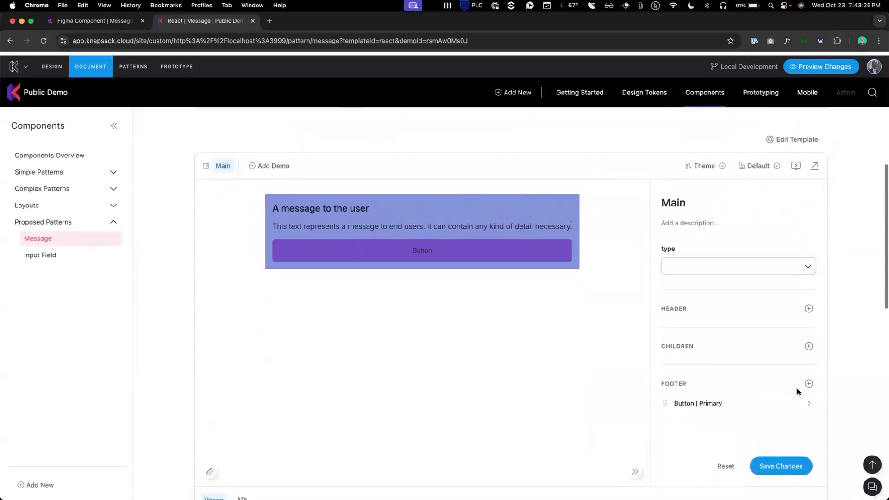
scroll(299, 240, "up", 3)
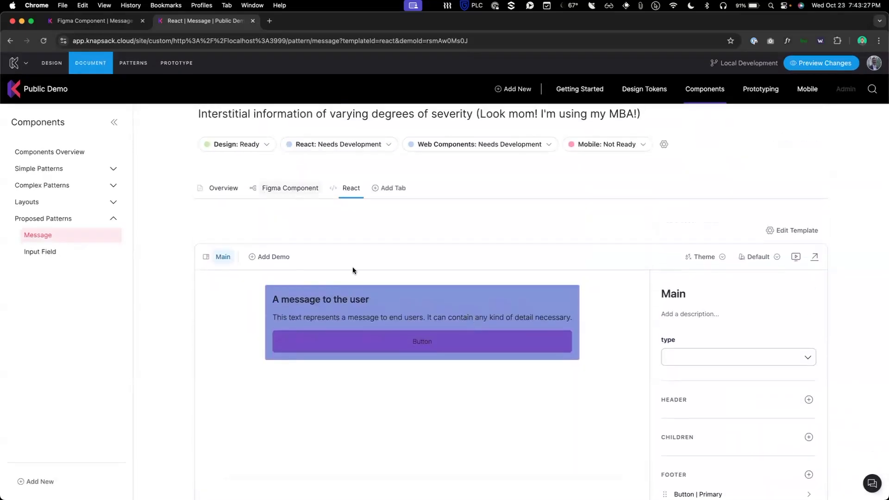
Step: View the Figma Component tab, return to React, and briefly switch to VS Code and back
left_click(274, 187)
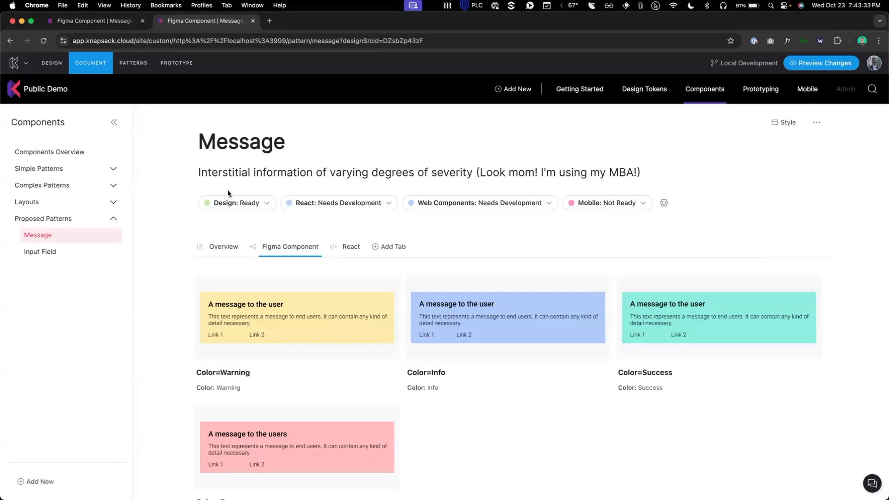
left_click(349, 247)
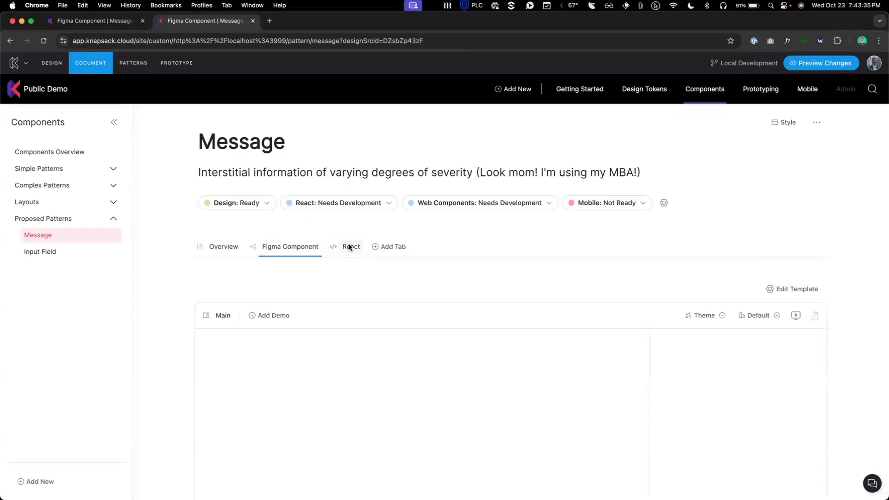
key("super+Tab")
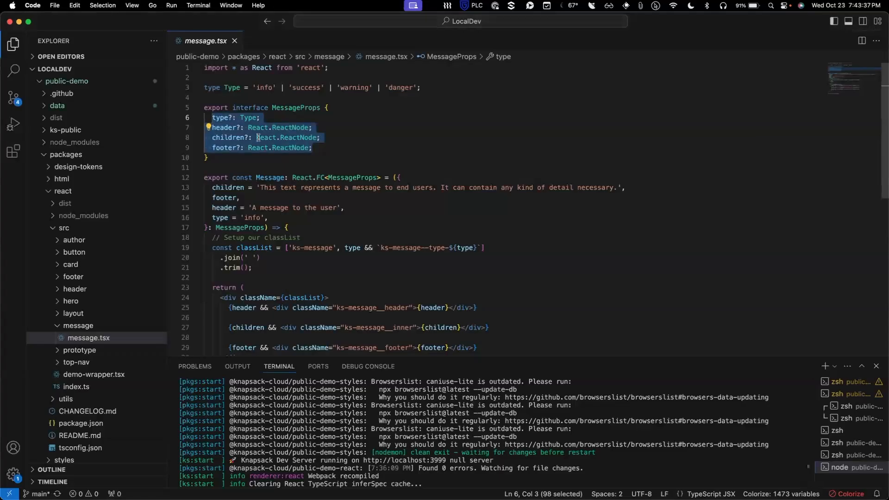
key("super+Tab")
scroll(368, 266, "down", 4)
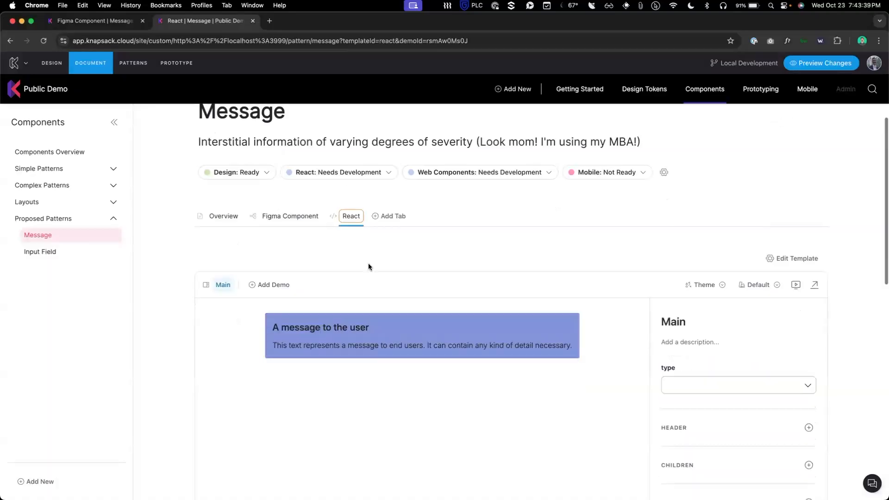
Step: Open the Button page under Simple Patterns and scroll through its Mode, Size and Type variants
left_click(41, 169)
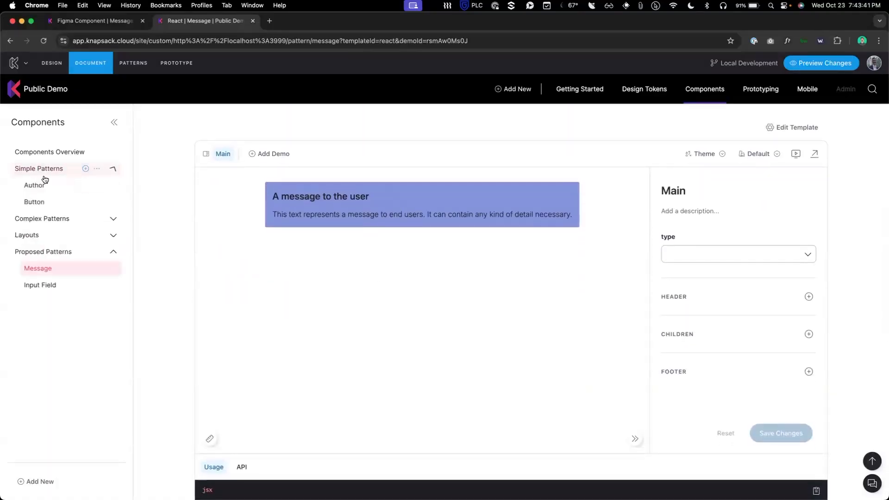
left_click(51, 202)
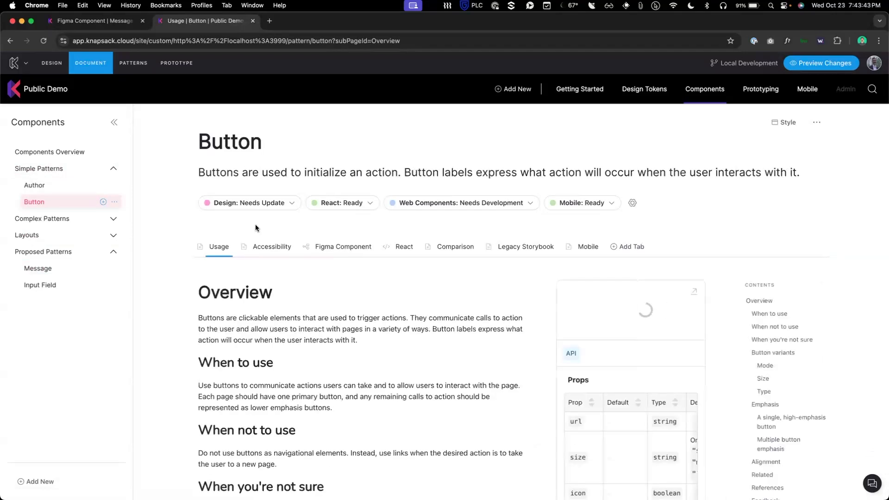
scroll(401, 262, "down", 6)
scroll(401, 263, "down", 10)
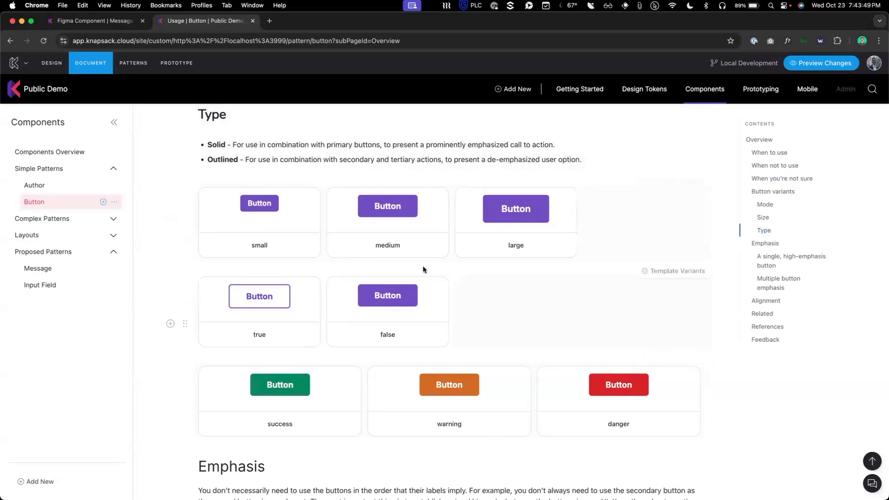
Step: Compare with message.tsx in VS Code, then return to the Button documentation
key("super+Tab")
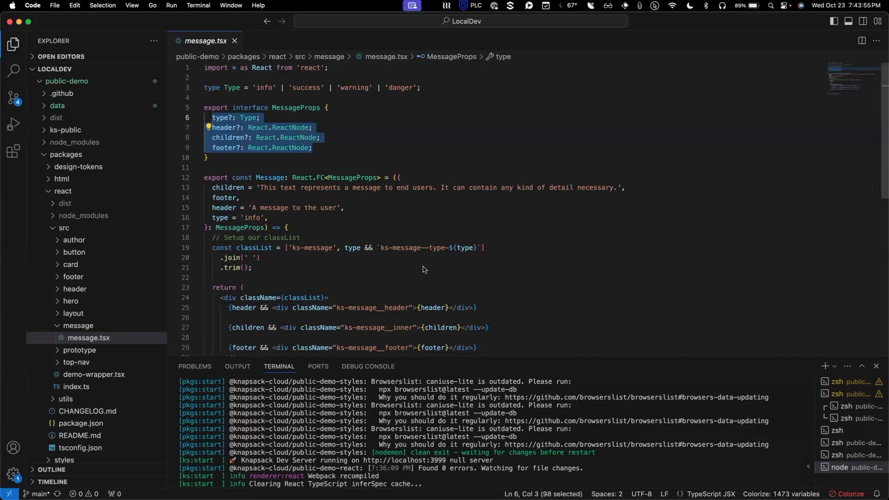
key("super+Tab")
scroll(406, 236, "up", 6)
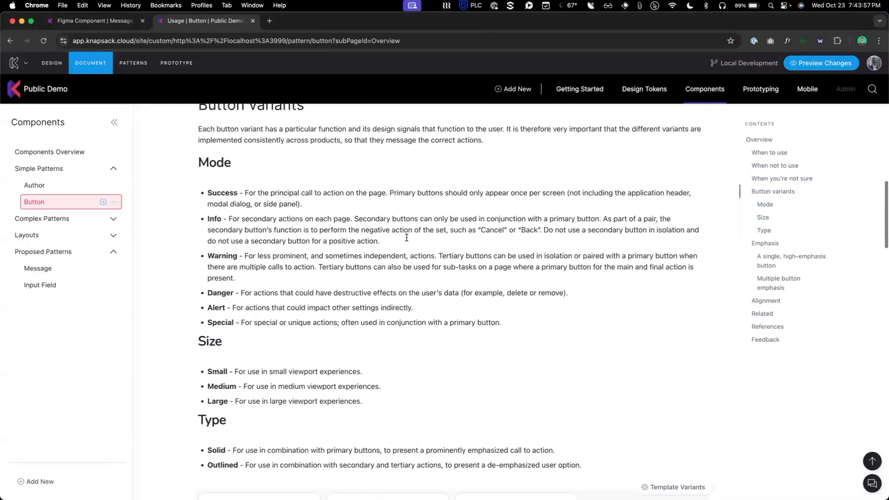
scroll(406, 231, "up", 10)
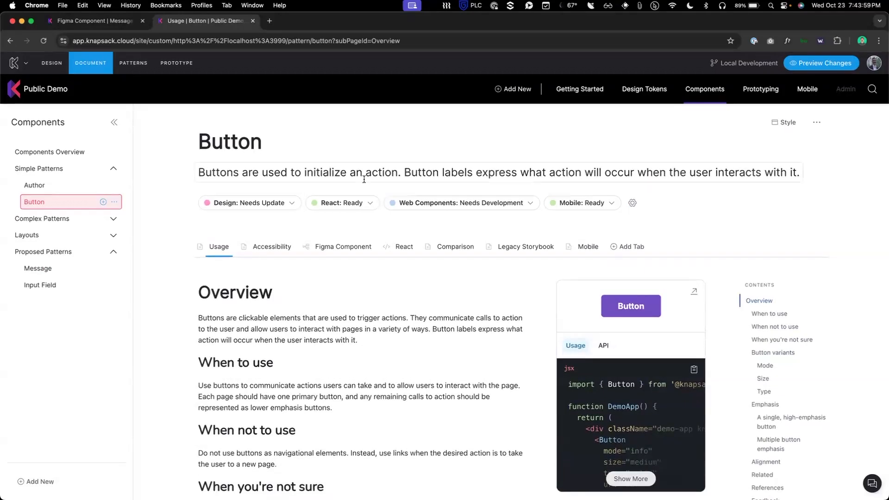